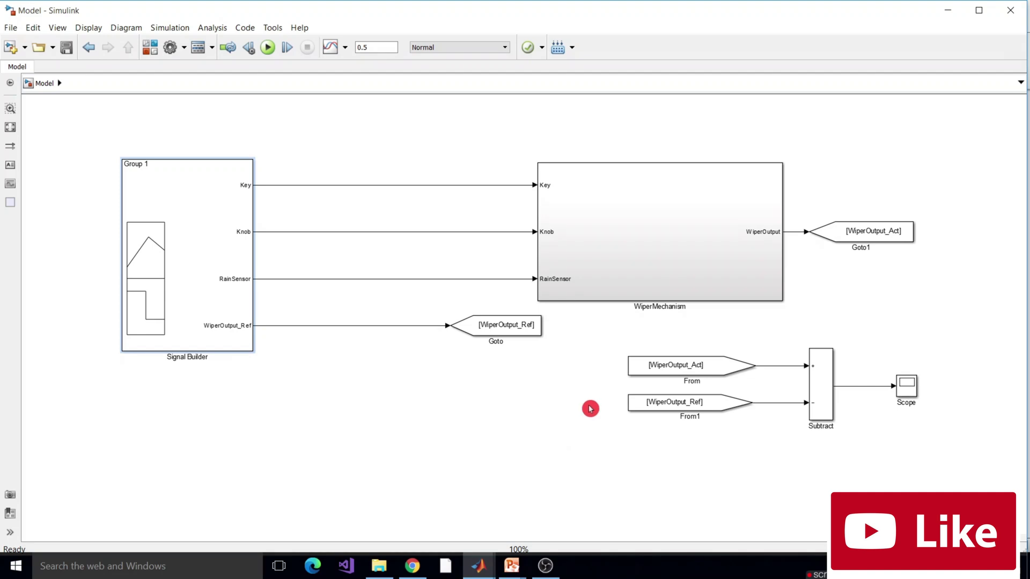
# - Inspect the WiperMechanism subsystem logic and the Signal Builder signals, then return to the top level
pyautogui.click(667, 246)
pyautogui.doubleClick(667, 245)
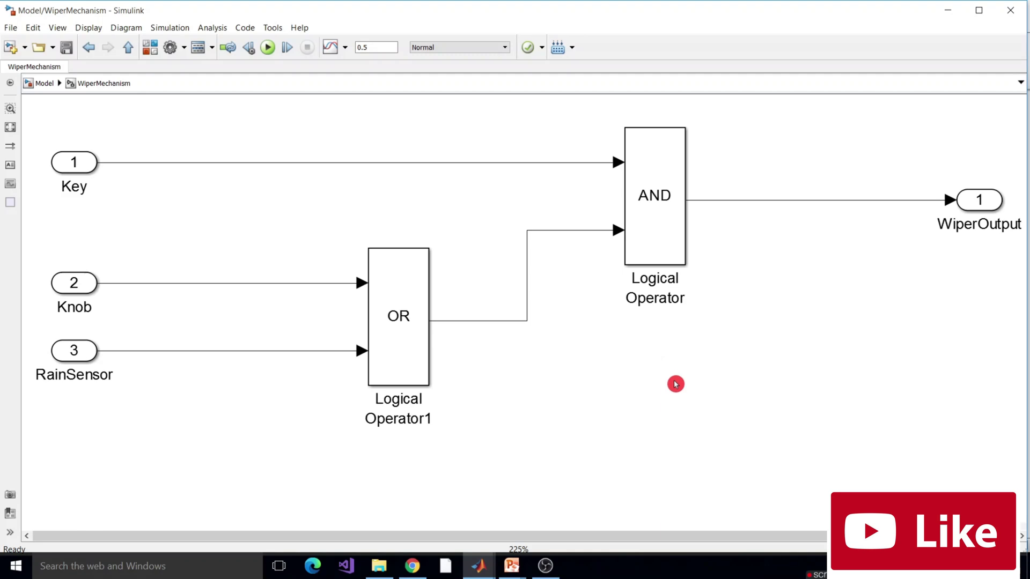
pyautogui.click(128, 47)
pyautogui.doubleClick(199, 196)
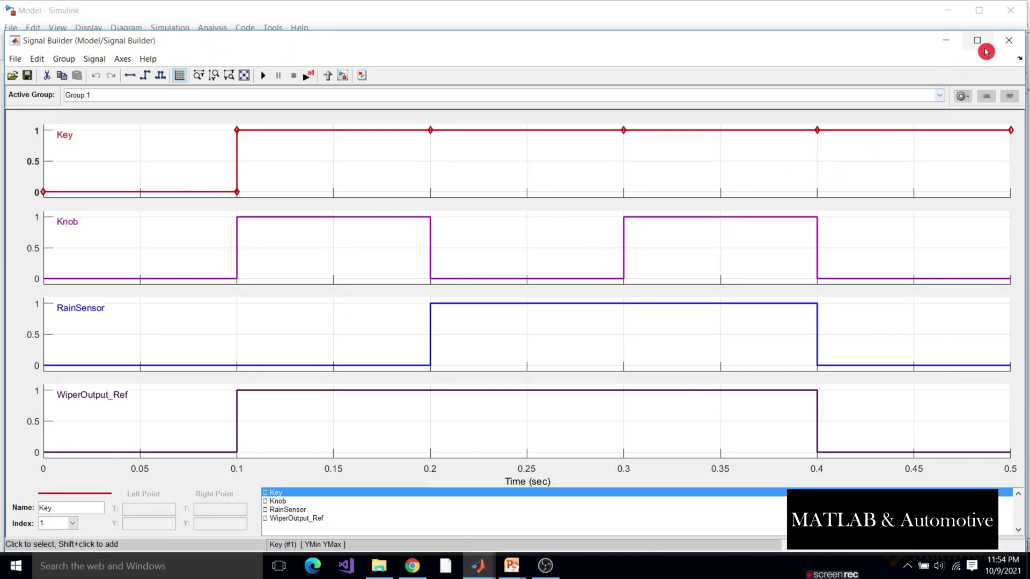
pyautogui.click(1004, 45)
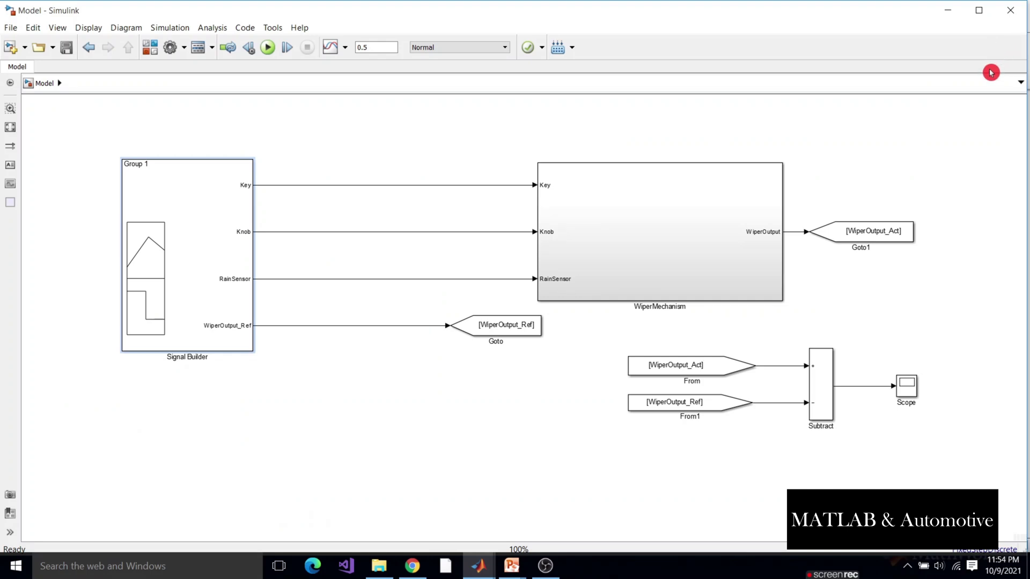
# - Create a new Excel worksheet named TestData in the Model2 folder
pyautogui.click(874, 229)
pyautogui.moveTo(379, 566)
pyautogui.click(389, 509)
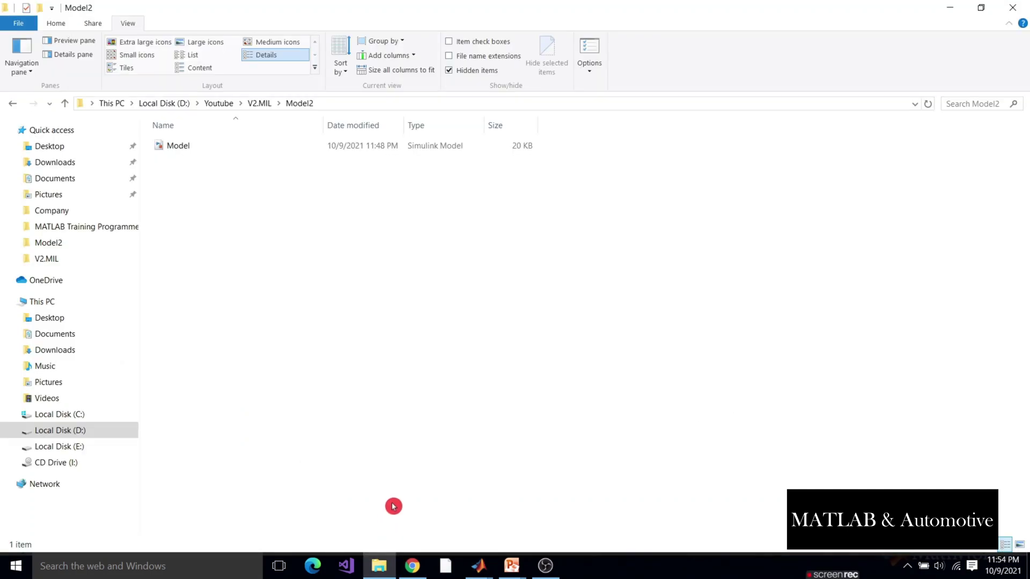
pyautogui.rightClick(298, 170)
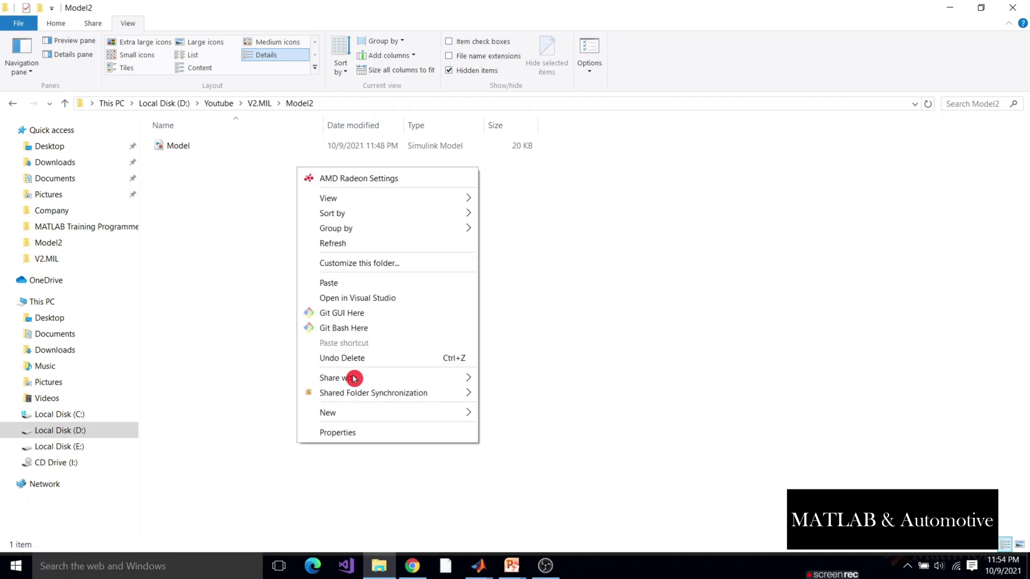
pyautogui.moveTo(429, 413)
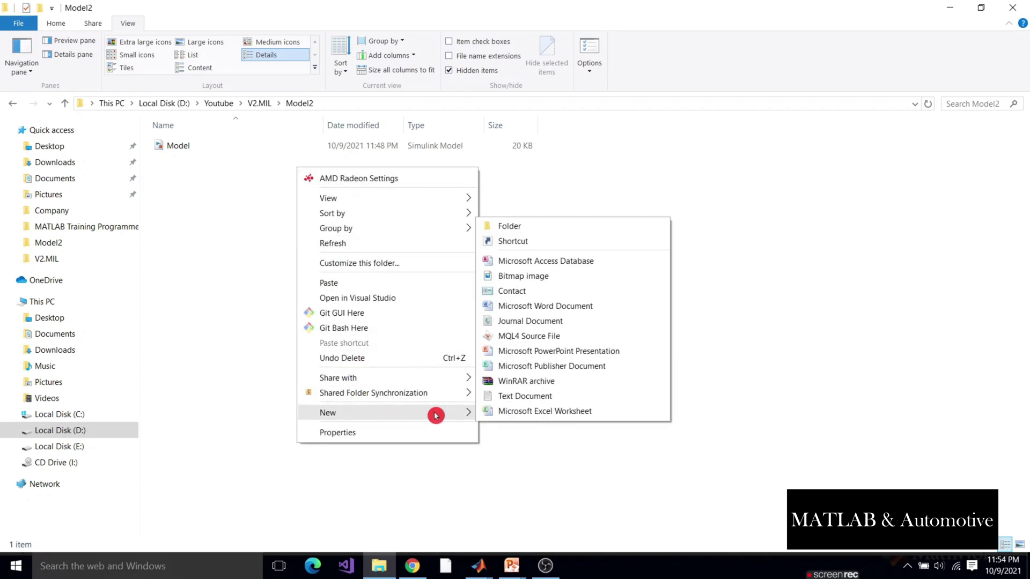
pyautogui.click(607, 412)
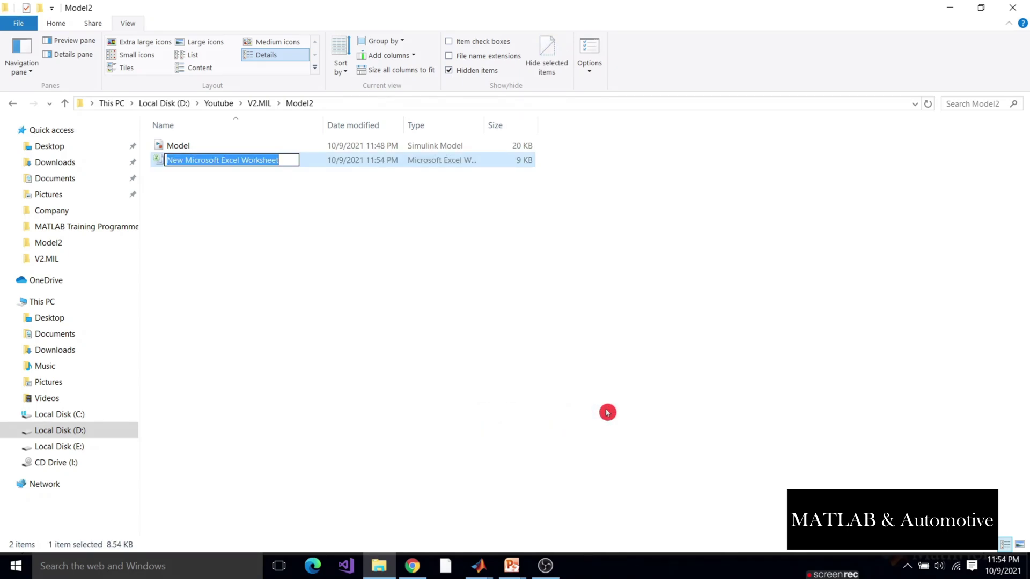
pyautogui.write('TestData')
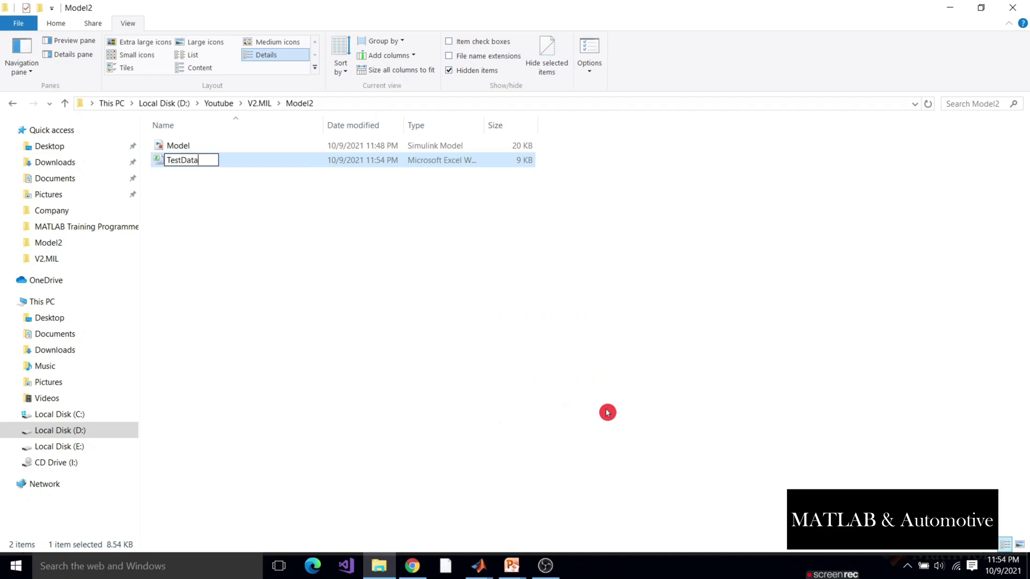
pyautogui.press('Return')
pyautogui.press('Return')
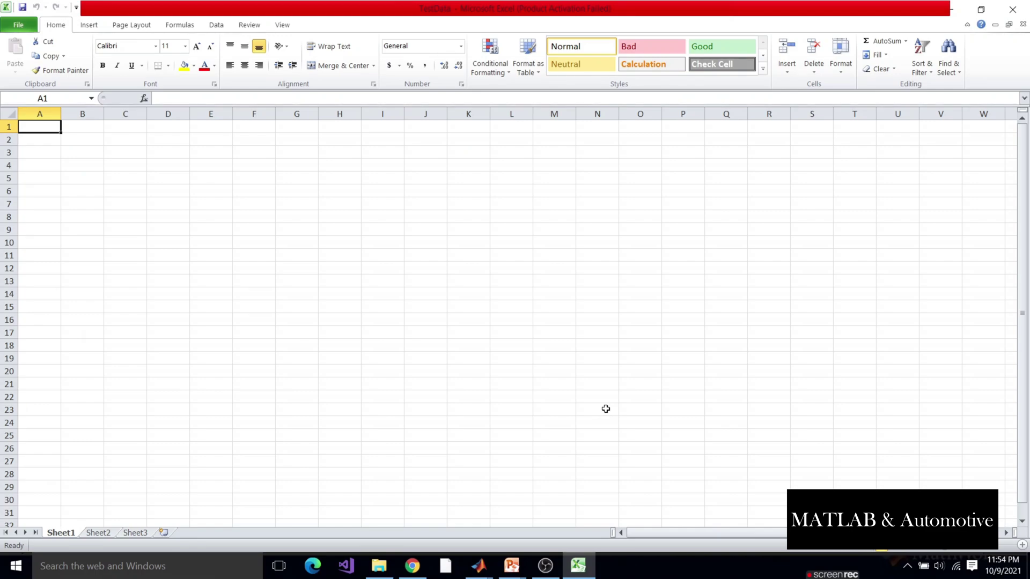
# - Enter the headers Time, Key and Knob in cells A1:C1
pyautogui.write('Time')
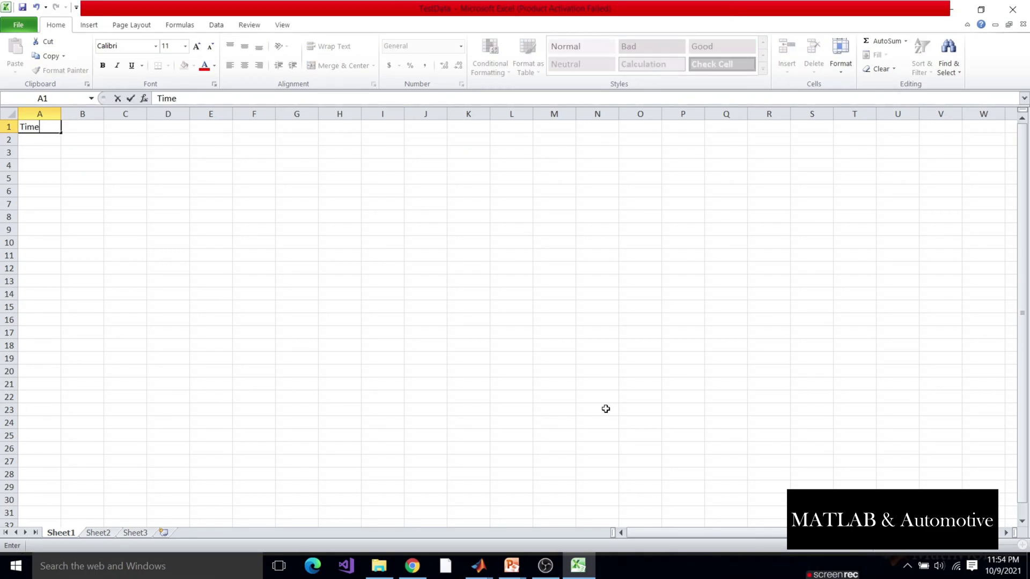
pyautogui.press('Tab')
pyautogui.write('Key')
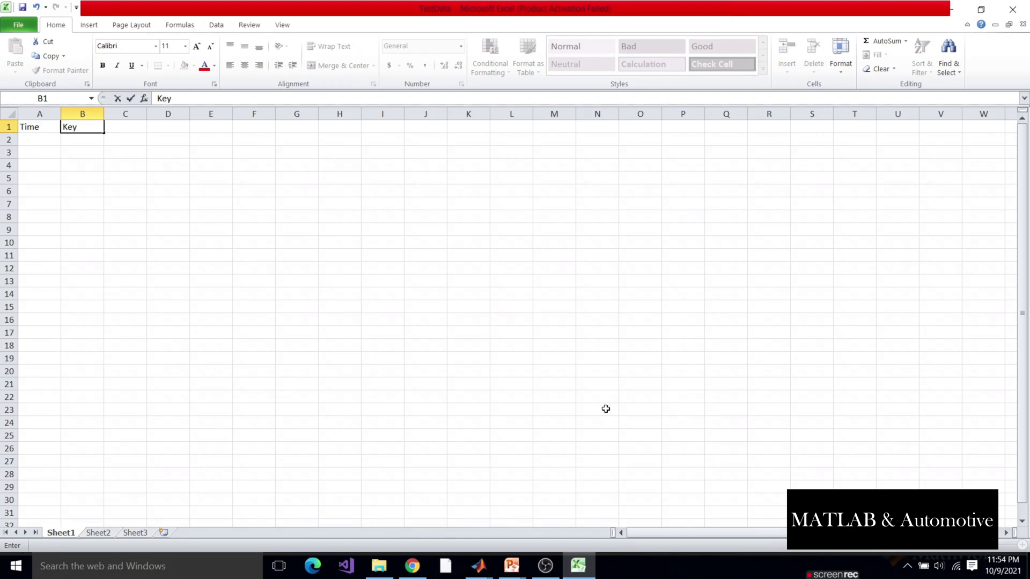
pyautogui.press('Tab')
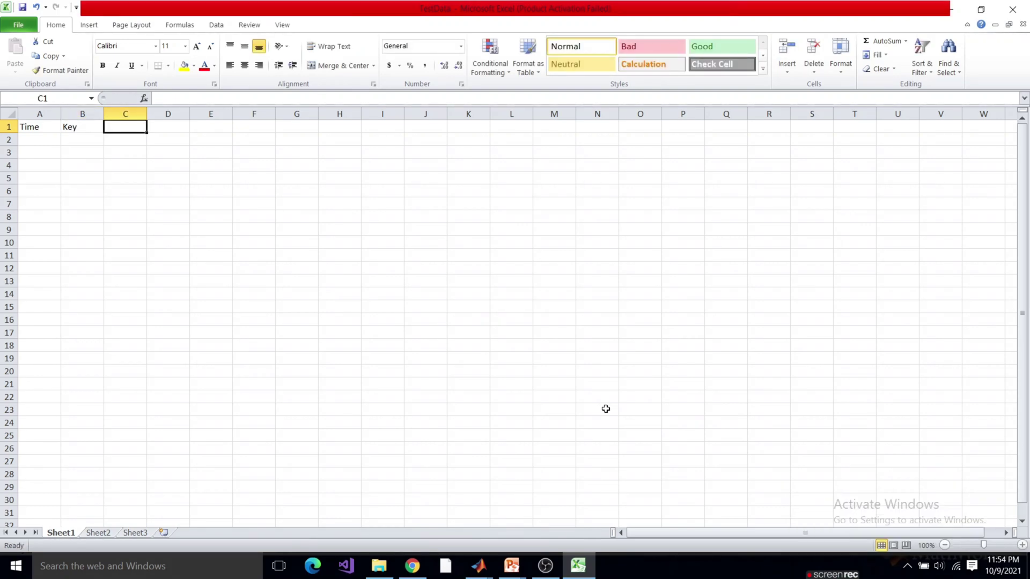
pyautogui.write('Knob')
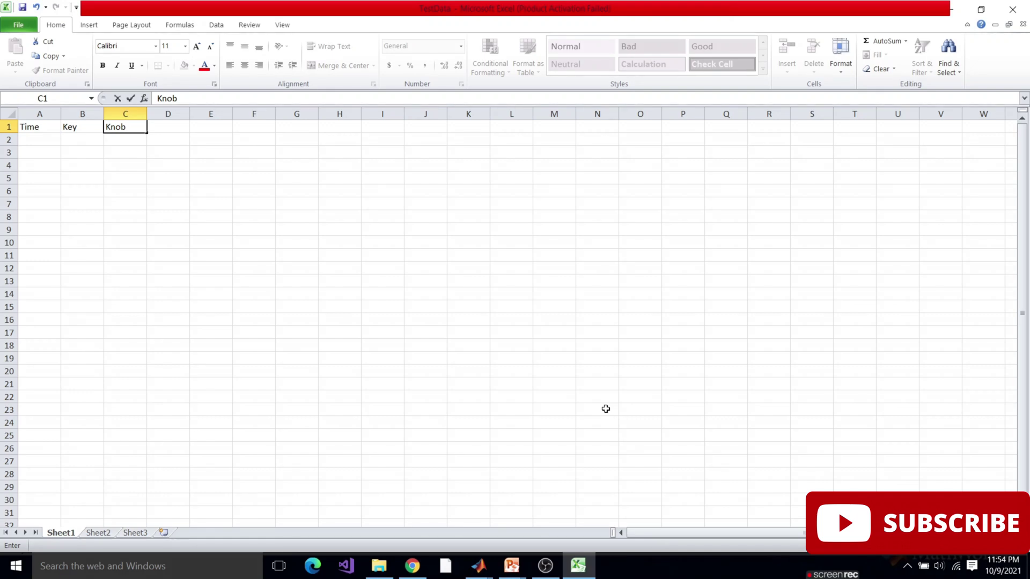
pyautogui.press('Tab')
# - Add the Rainsensor and WiperOutput_Ref headers in D1:E1 and autofit both columns
pyautogui.write('R')
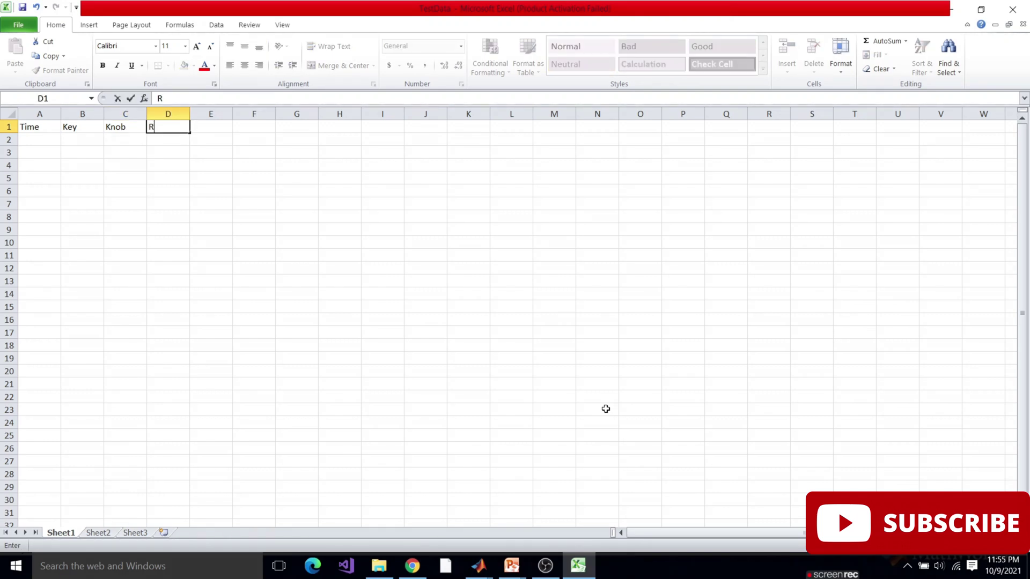
pyautogui.write('ainsensor')
pyautogui.press('Tab')
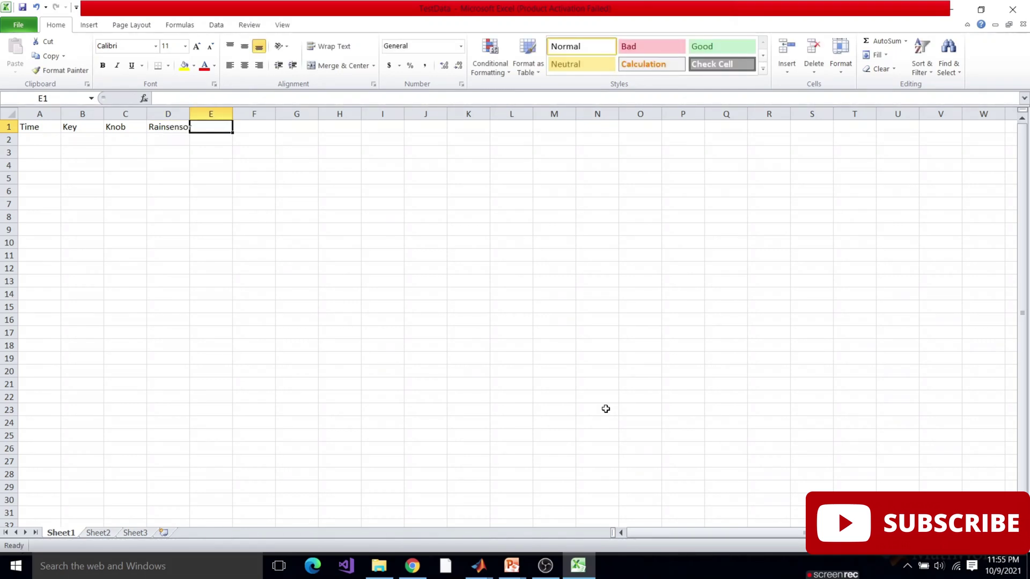
pyautogui.write('Wip')
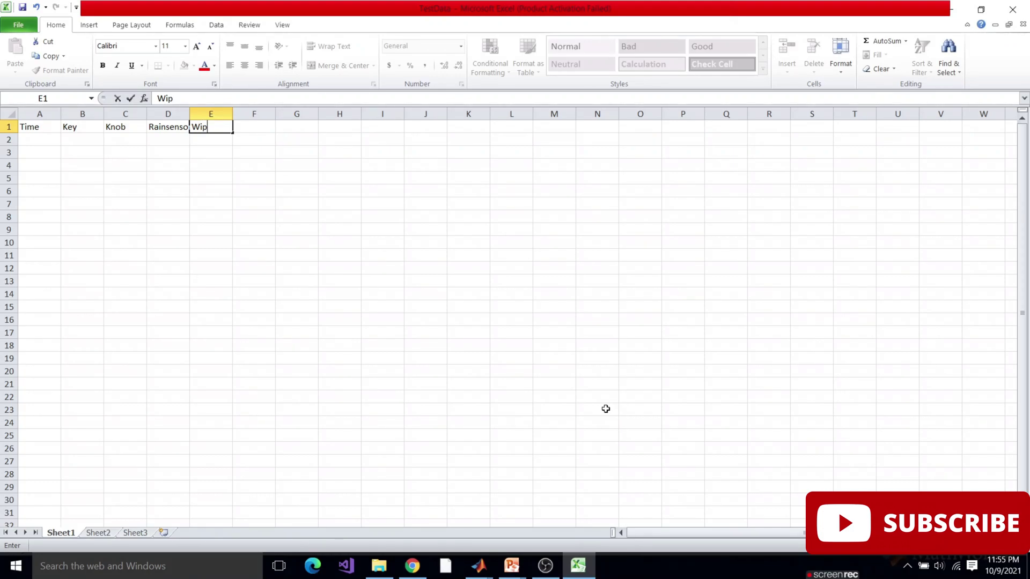
pyautogui.write('erOutput_Ref')
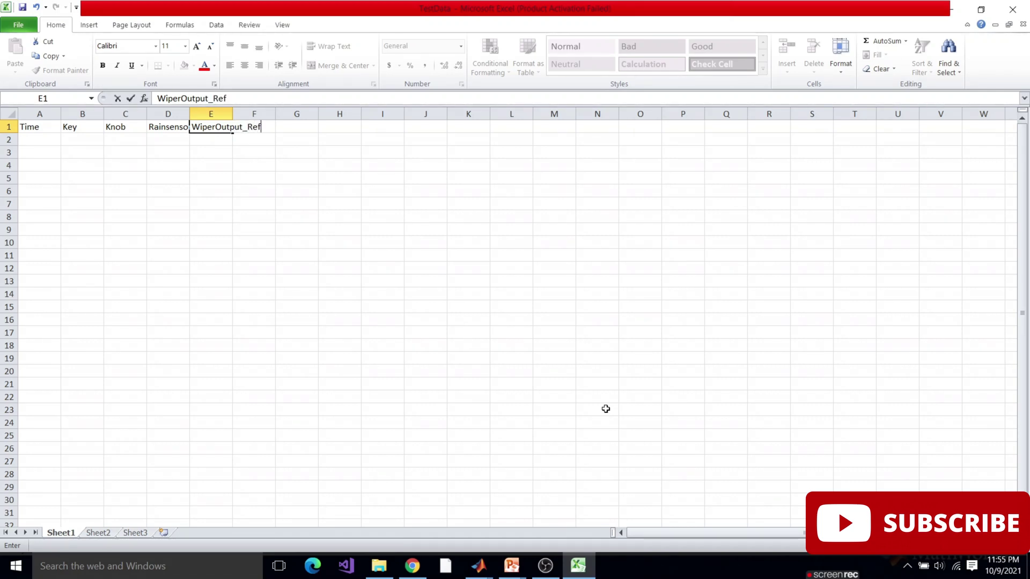
pyautogui.click(606, 409)
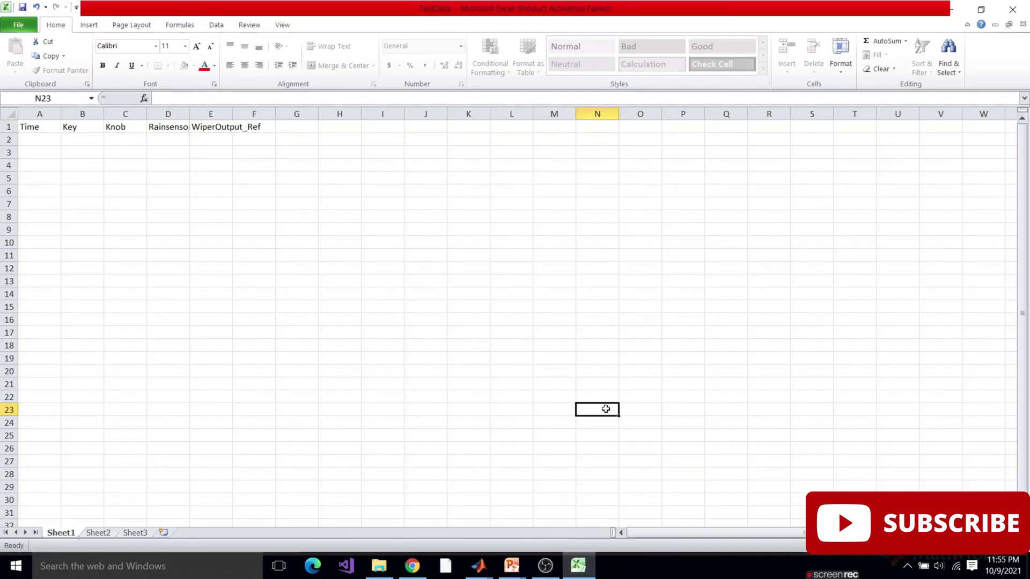
pyautogui.doubleClick(232, 113)
pyautogui.doubleClick(189, 114)
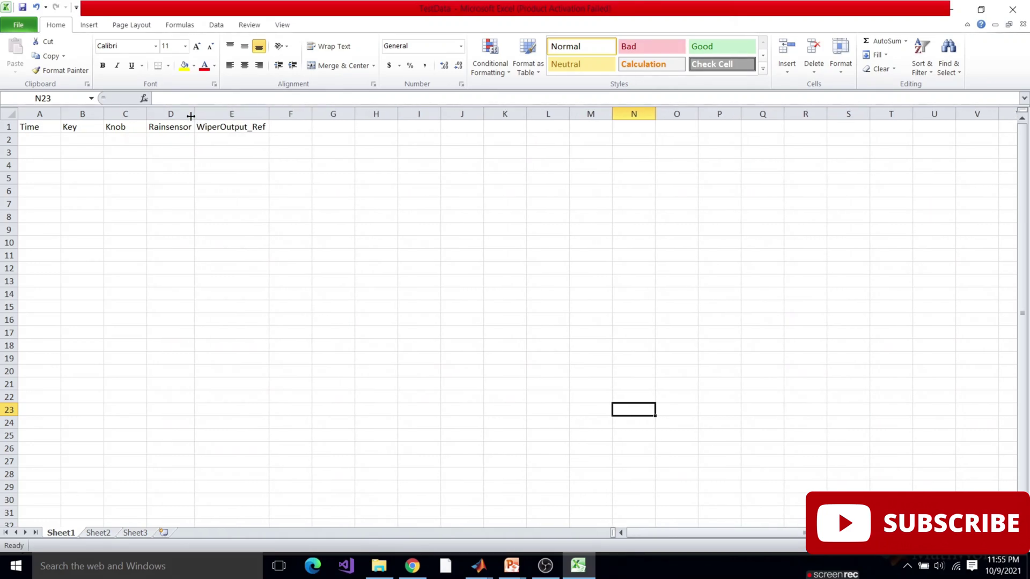
# - Enter the time values 0, 0.1, 0.2, 0.3 and 0.4 in cells A2:A6
pyautogui.click(43, 141)
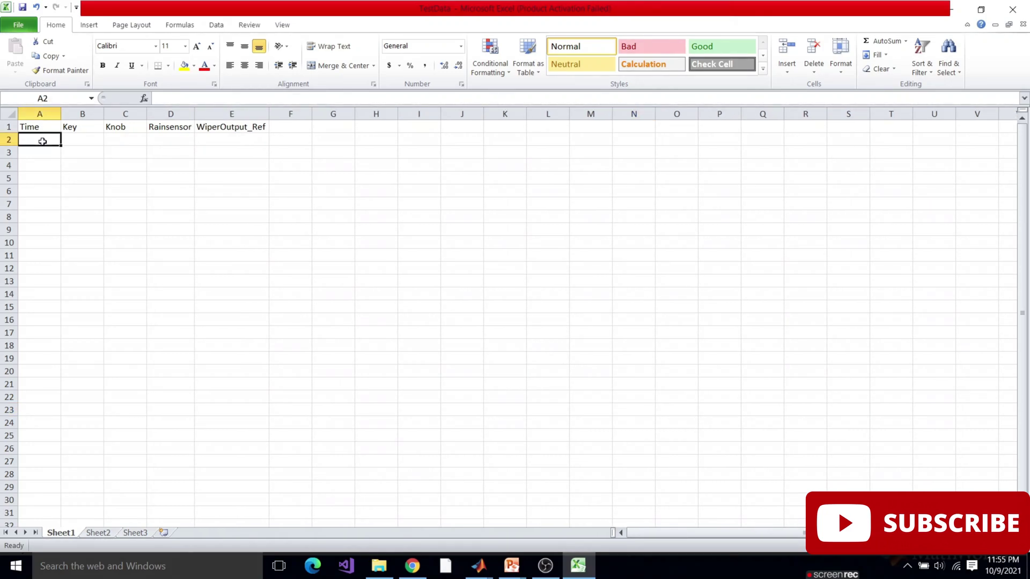
pyautogui.write('0')
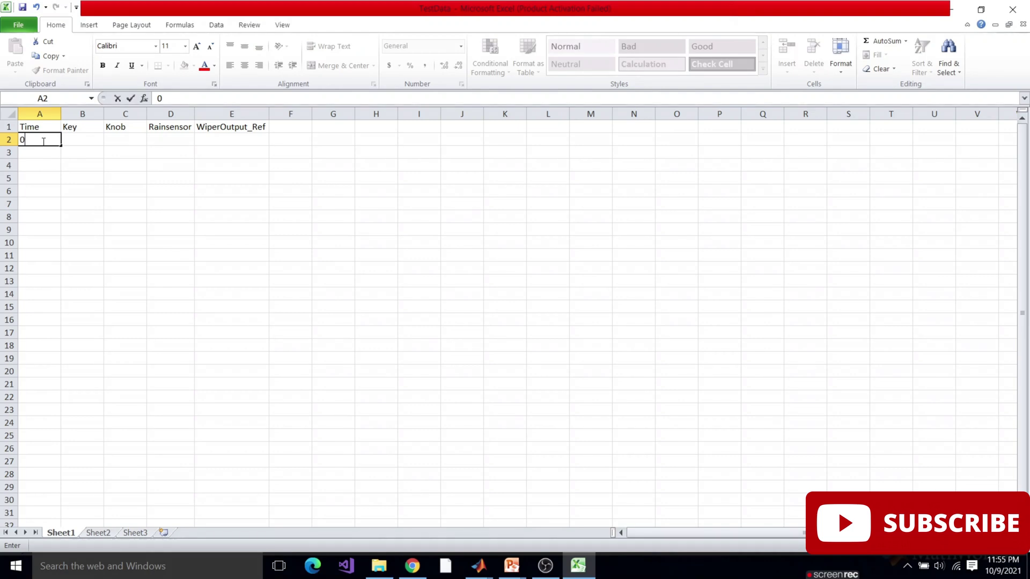
pyautogui.press('Return')
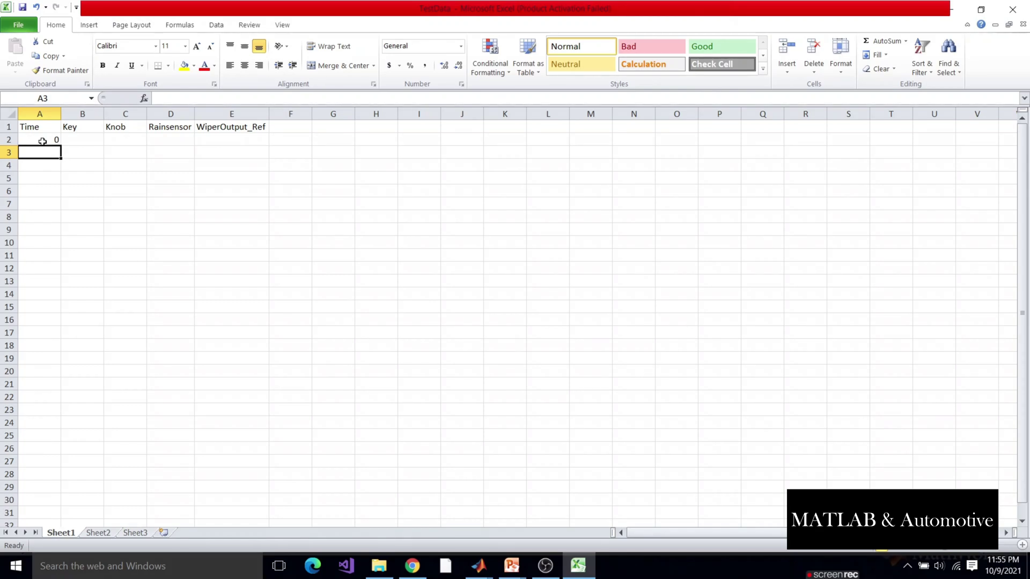
pyautogui.write('0.')
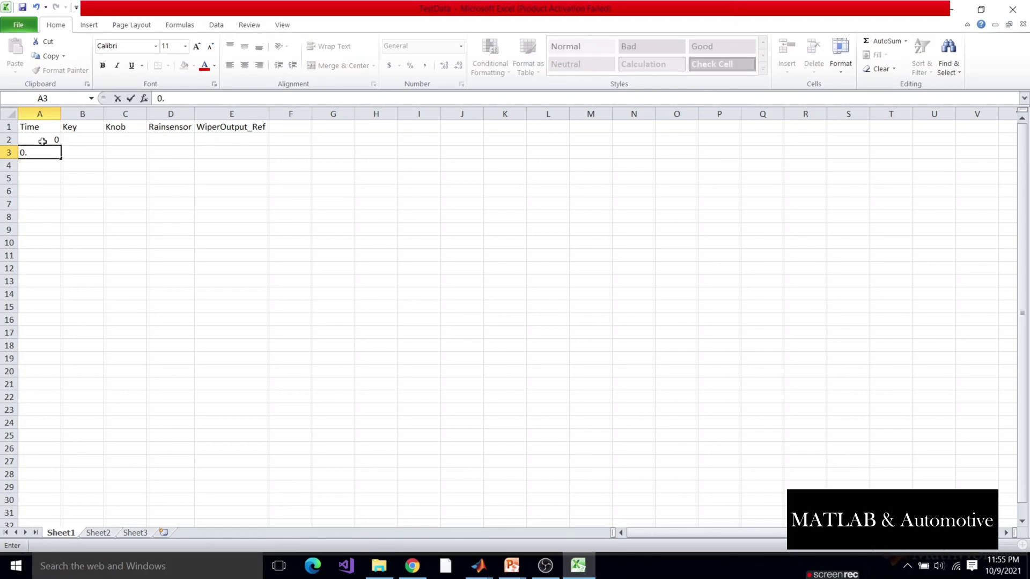
pyautogui.write('1')
pyautogui.press('Return')
pyautogui.write('0.2')
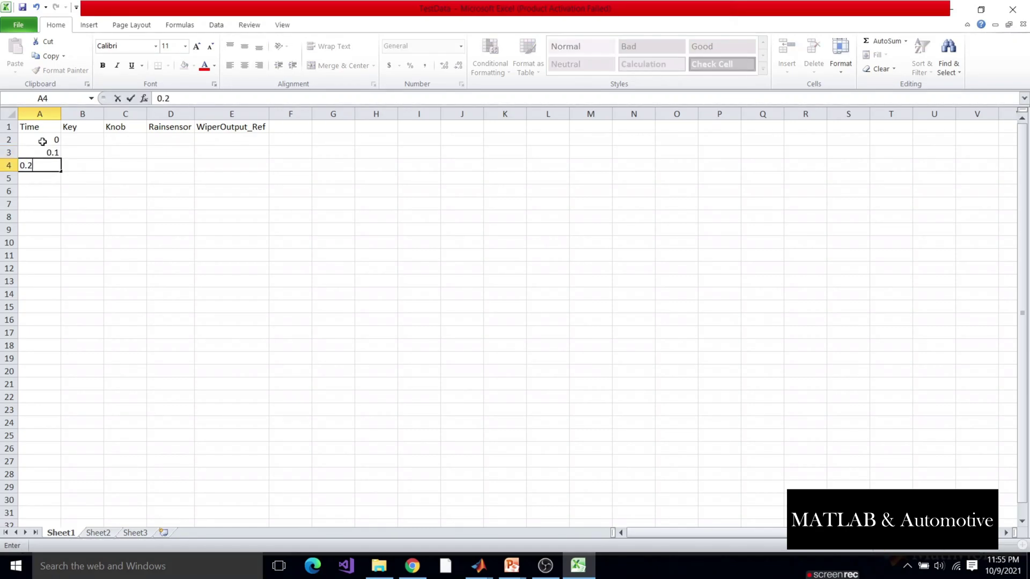
pyautogui.press('Return')
pyautogui.write('0.3')
pyautogui.press('Return')
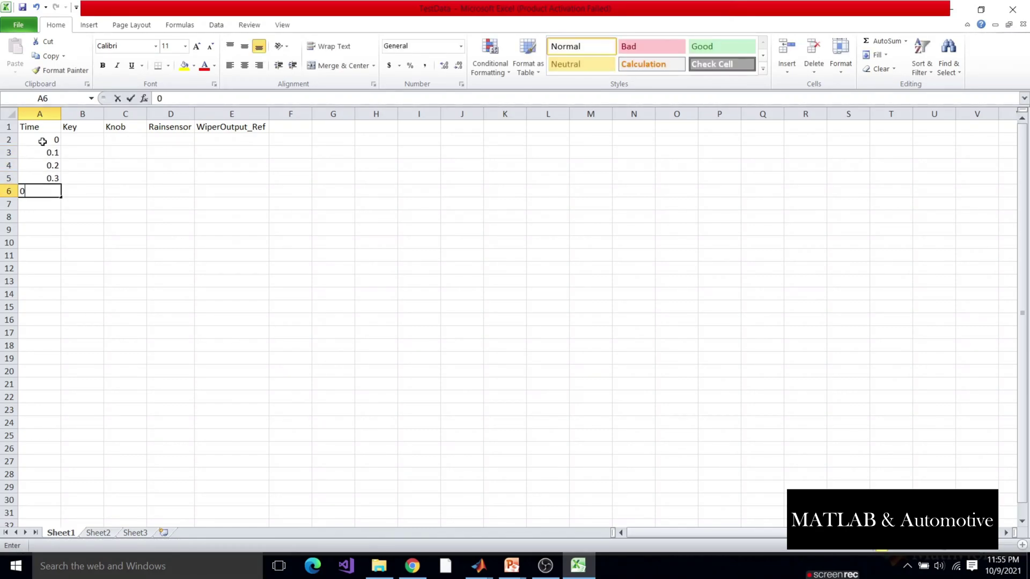
pyautogui.write('0.4')
pyautogui.press('Tab')
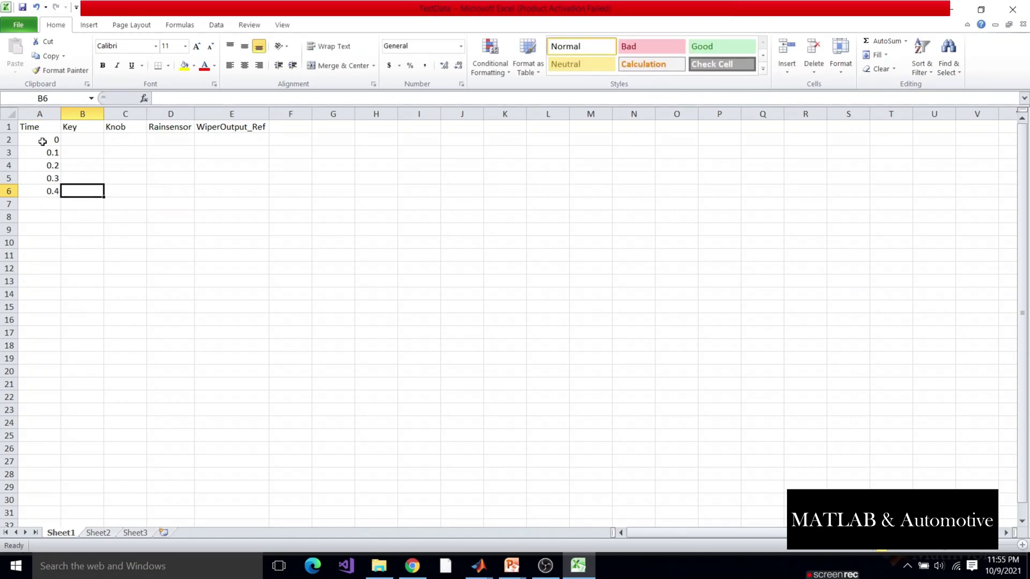
# - Enter 0 for Key, Knob, Rainsensor and WiperOutput_Ref at time 0
pyautogui.click(83, 138)
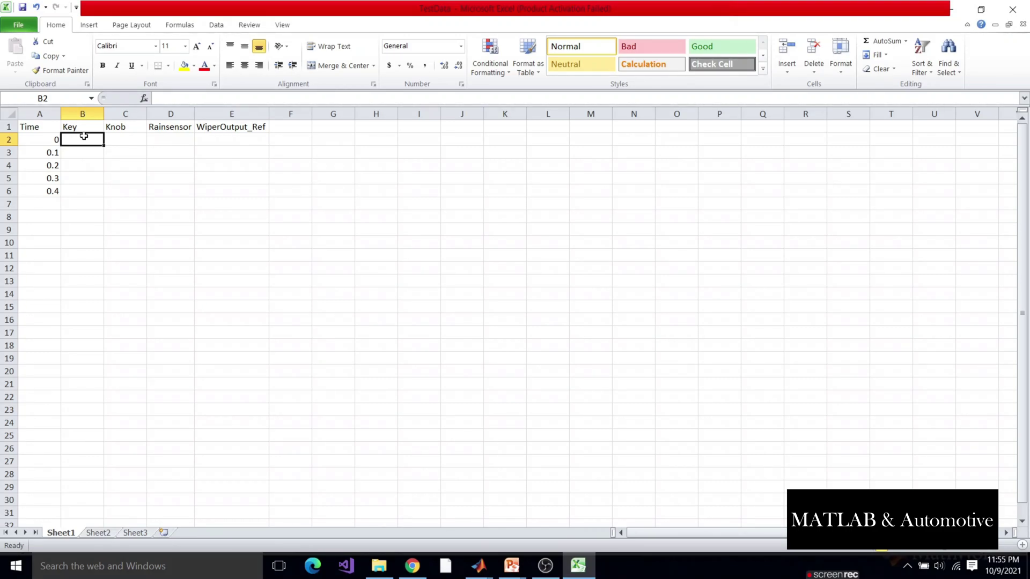
pyautogui.write('0')
pyautogui.press('Tab')
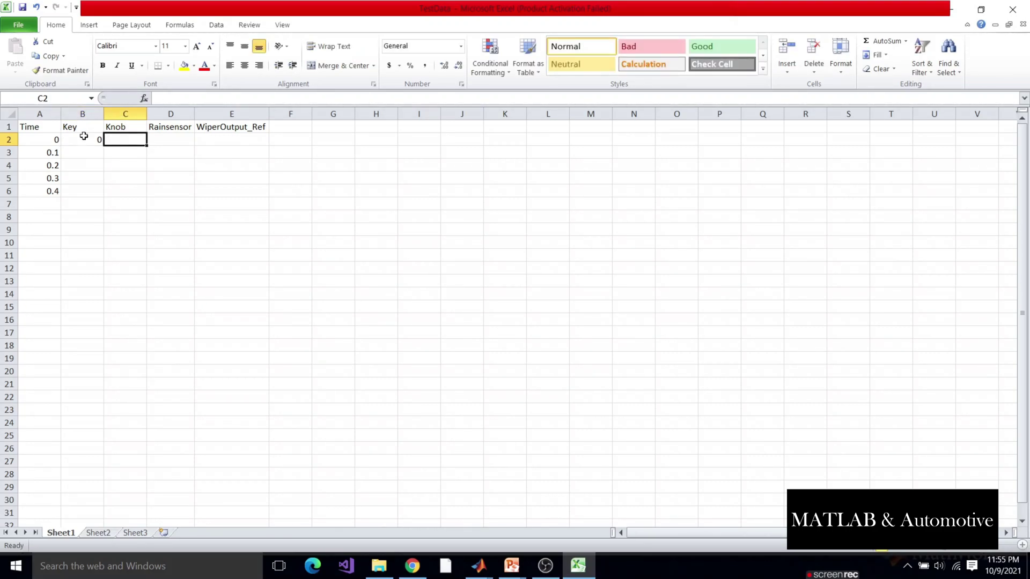
pyautogui.write('0')
pyautogui.press('Tab')
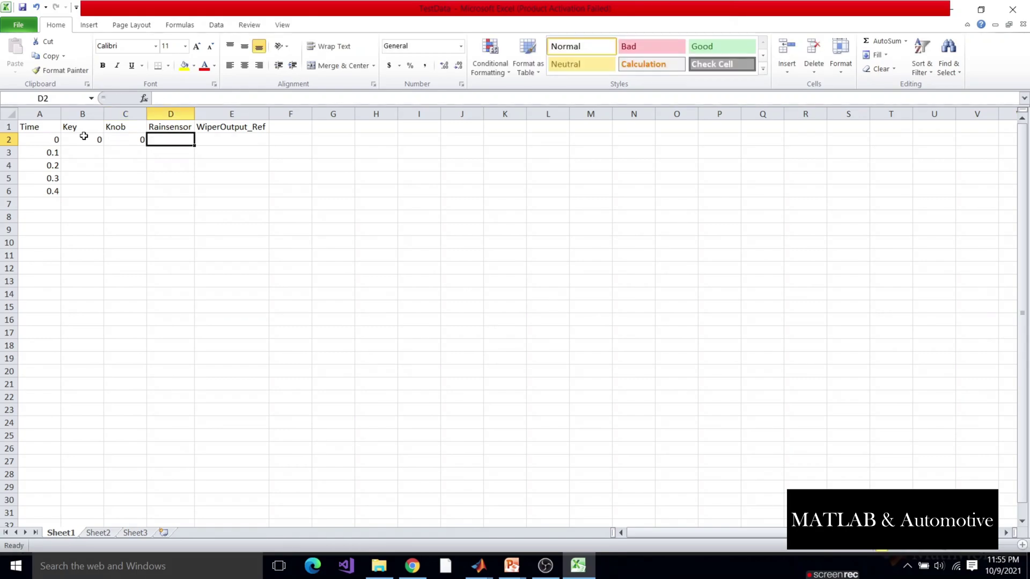
pyautogui.write('0')
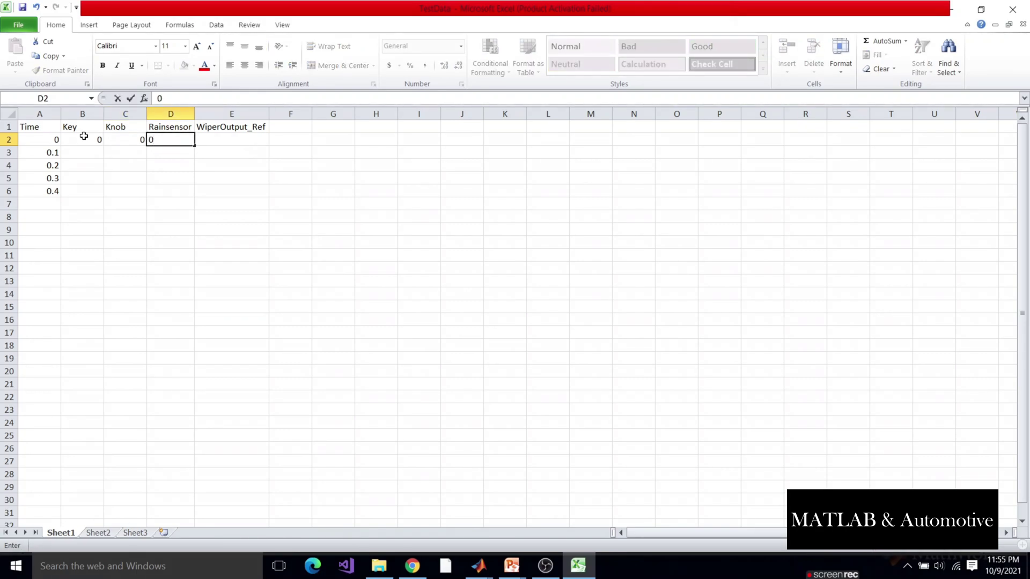
pyautogui.press('Tab')
pyautogui.write('0')
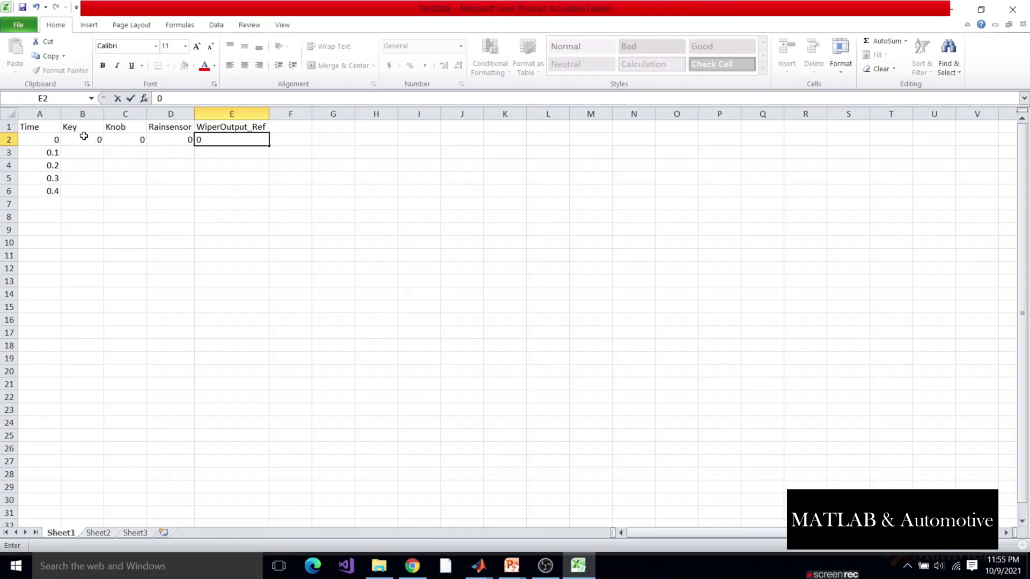
pyautogui.press('Tab')
# - Fill the time 0.1 row with Key 1, Knob 1, Rainsensor 0, WiperOutput_Ref 1
pyautogui.press('Down')
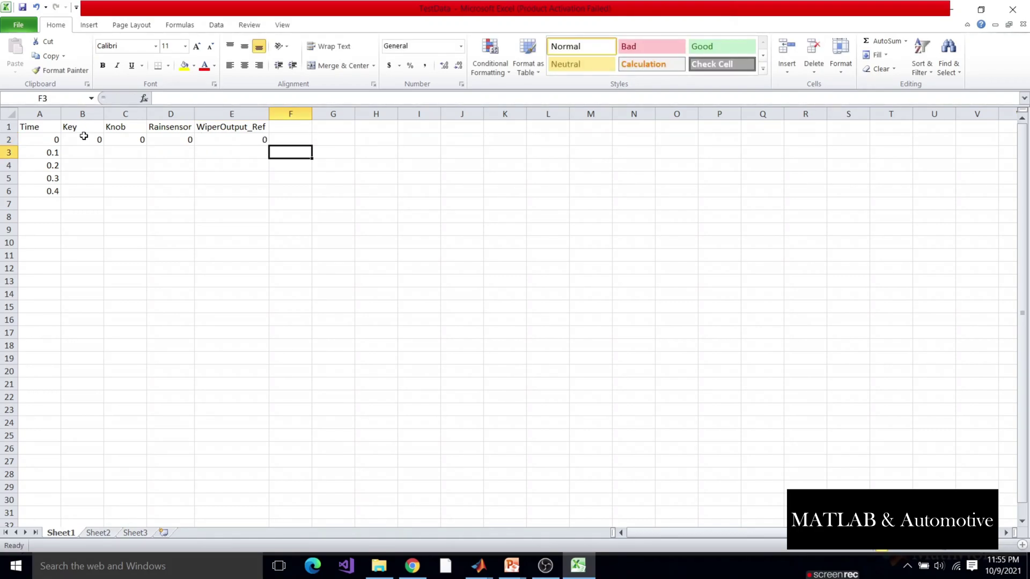
pyautogui.press('Left')
pyautogui.press('Left')
pyautogui.press('Left')
pyautogui.press('Left')
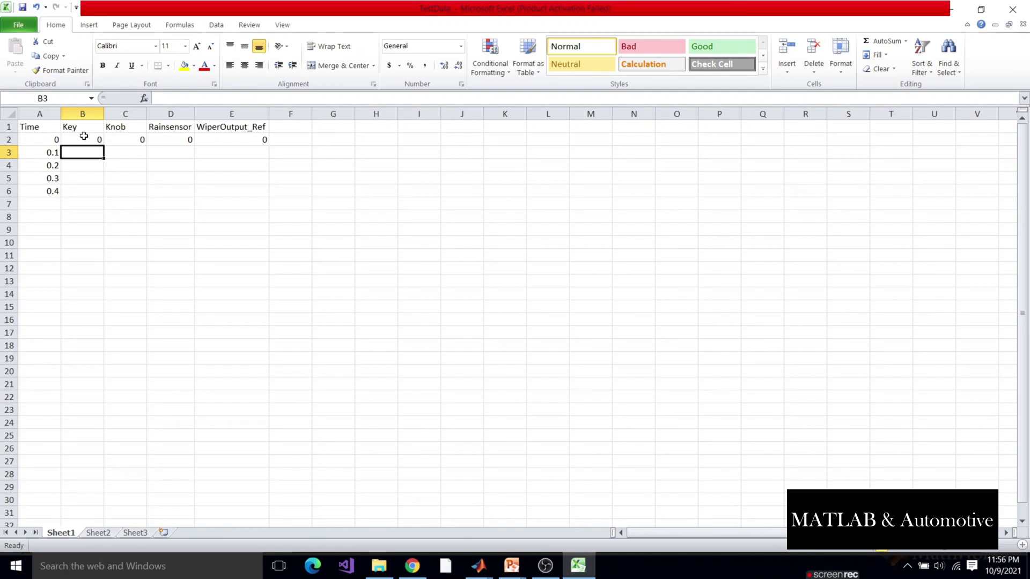
pyautogui.write('1')
pyautogui.press('Tab')
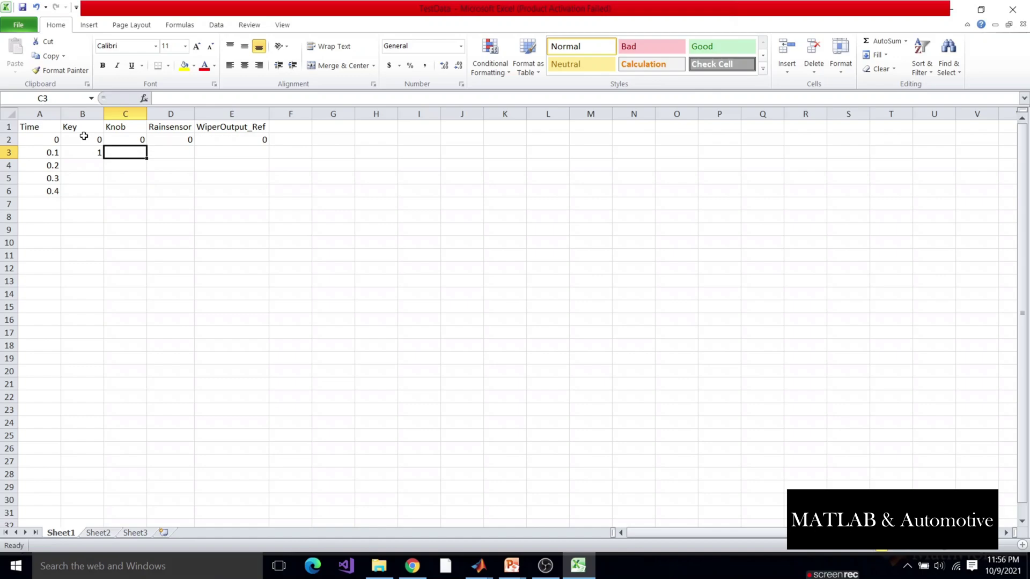
pyautogui.write('1')
pyautogui.press('Tab')
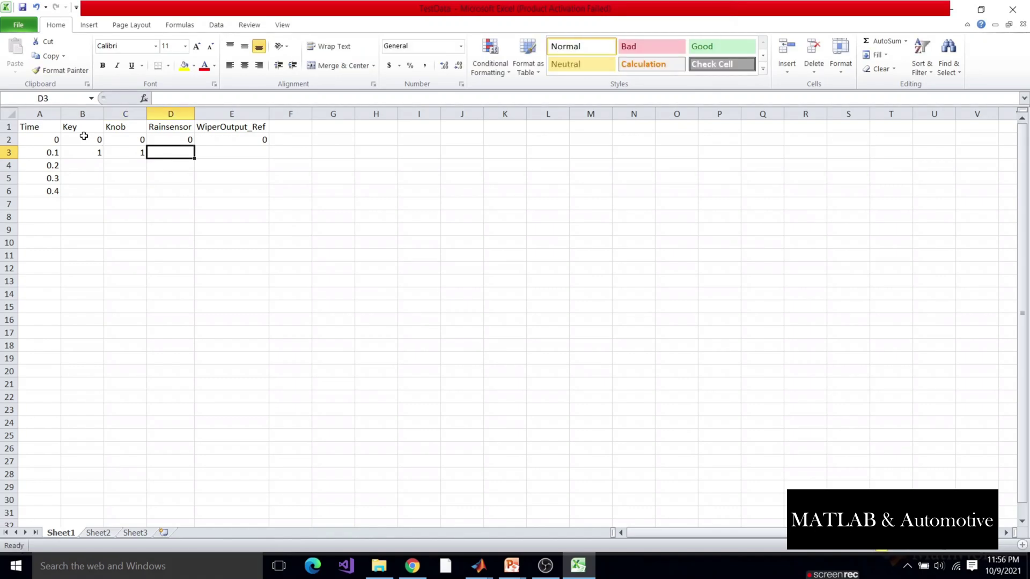
pyautogui.write('0')
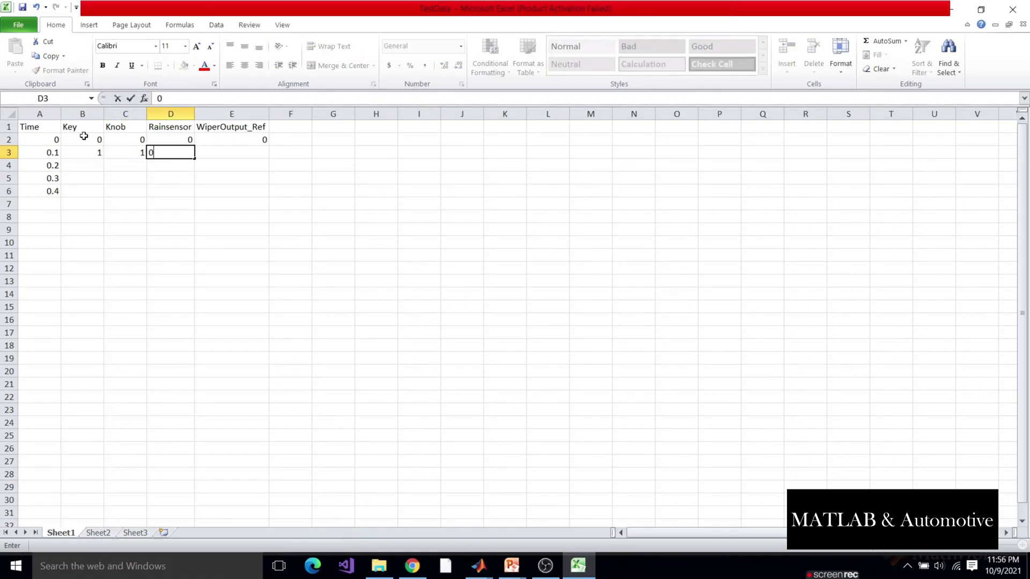
pyautogui.press('Tab')
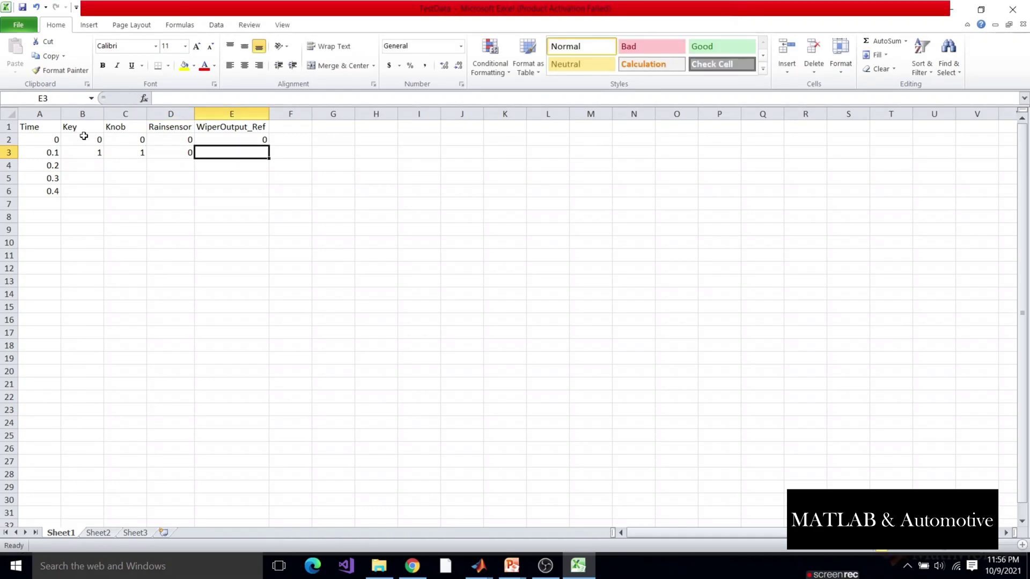
pyautogui.write('1')
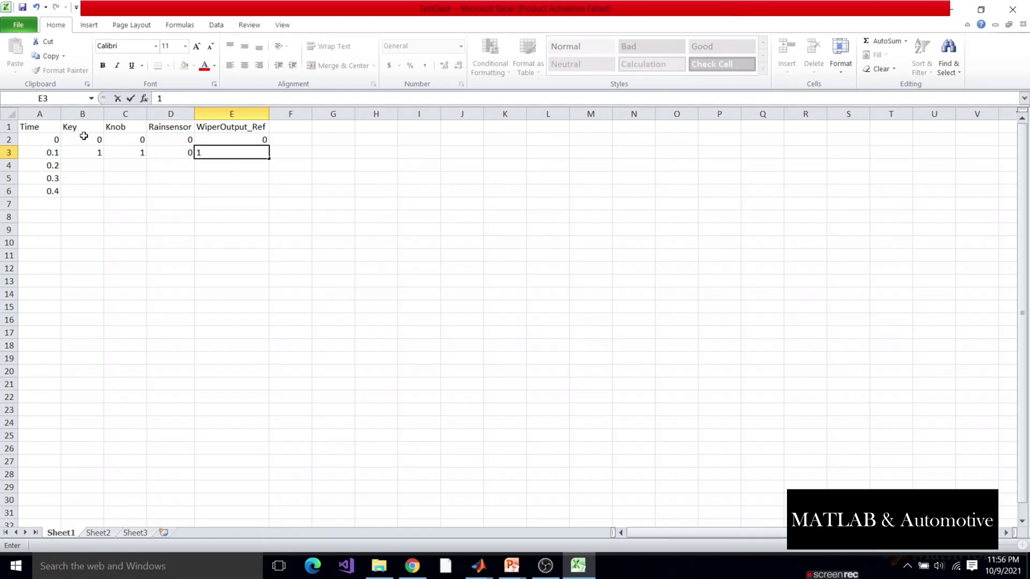
pyautogui.press('Return')
# - Fill the time 0.2 row with Key 1, Knob 0, Rainsensor 1, WiperOutput_Ref 1
pyautogui.press('Left')
pyautogui.press('Left')
pyautogui.press('Left')
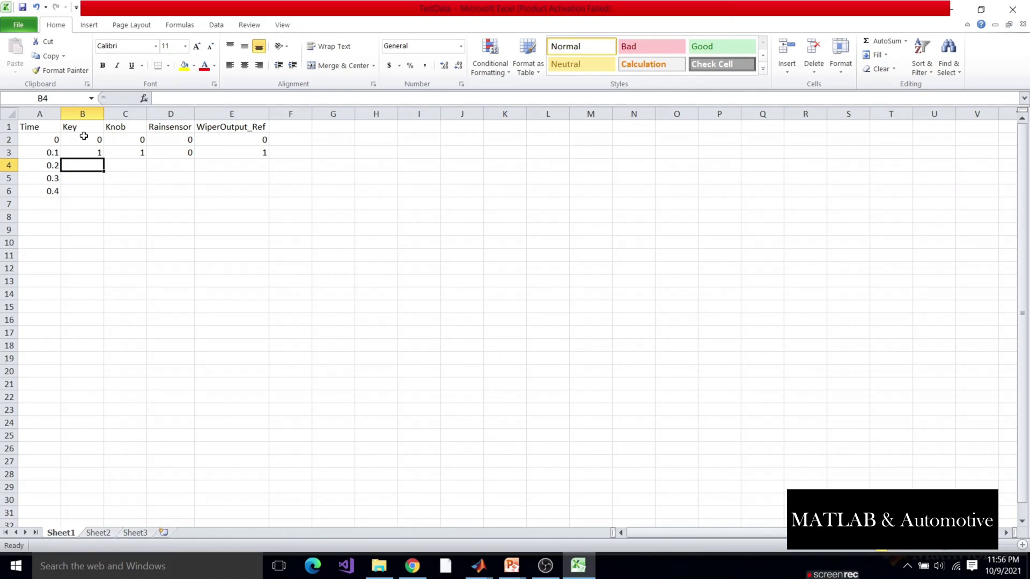
pyautogui.write('1')
pyautogui.press('Tab')
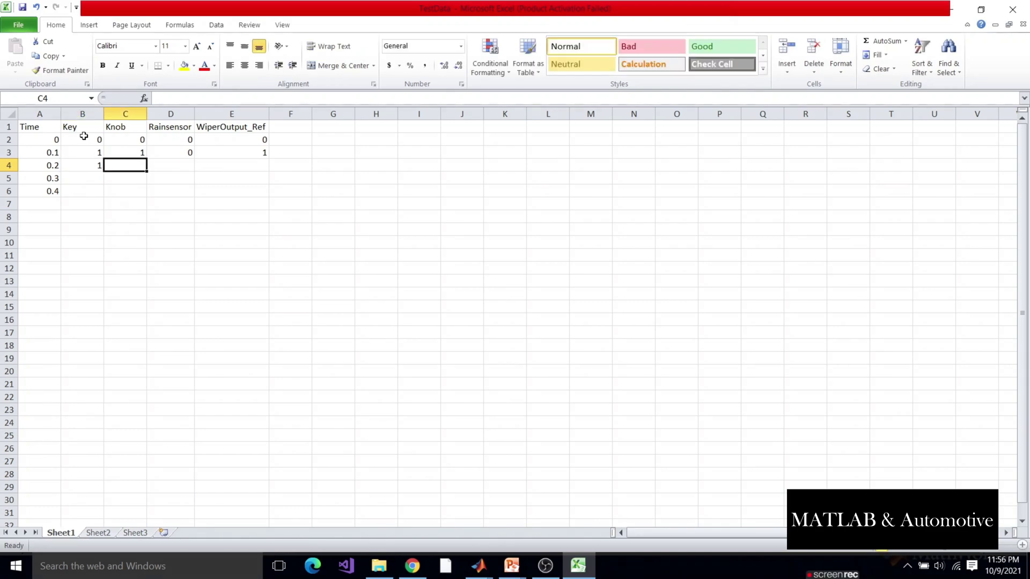
pyautogui.write('0')
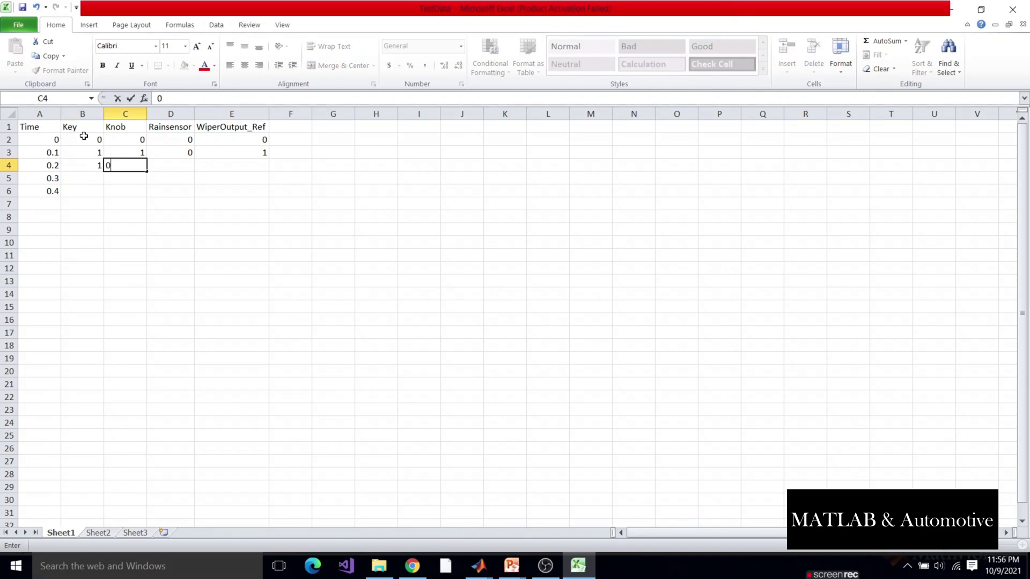
pyautogui.press('Tab')
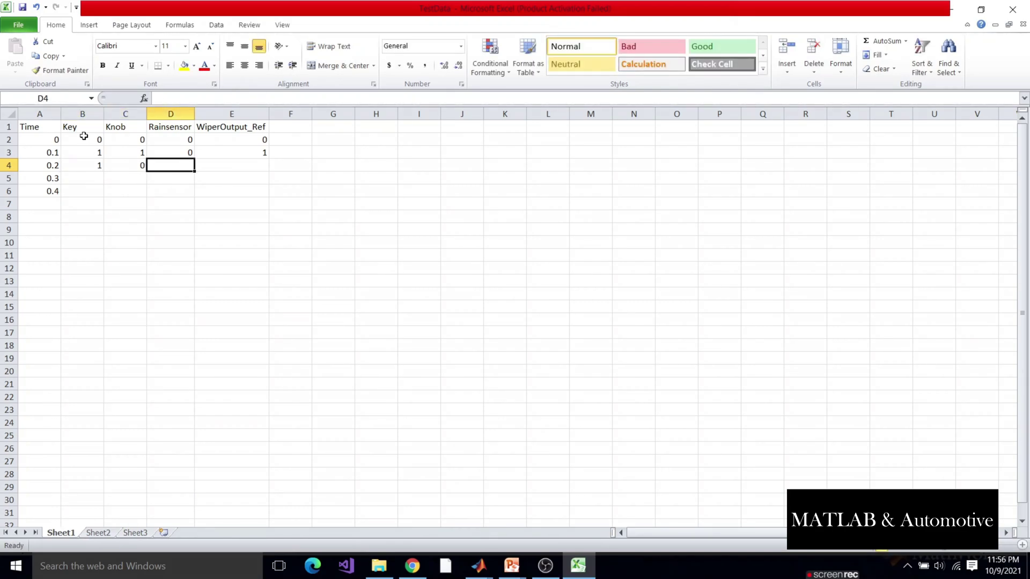
pyautogui.write('1')
pyautogui.press('Tab')
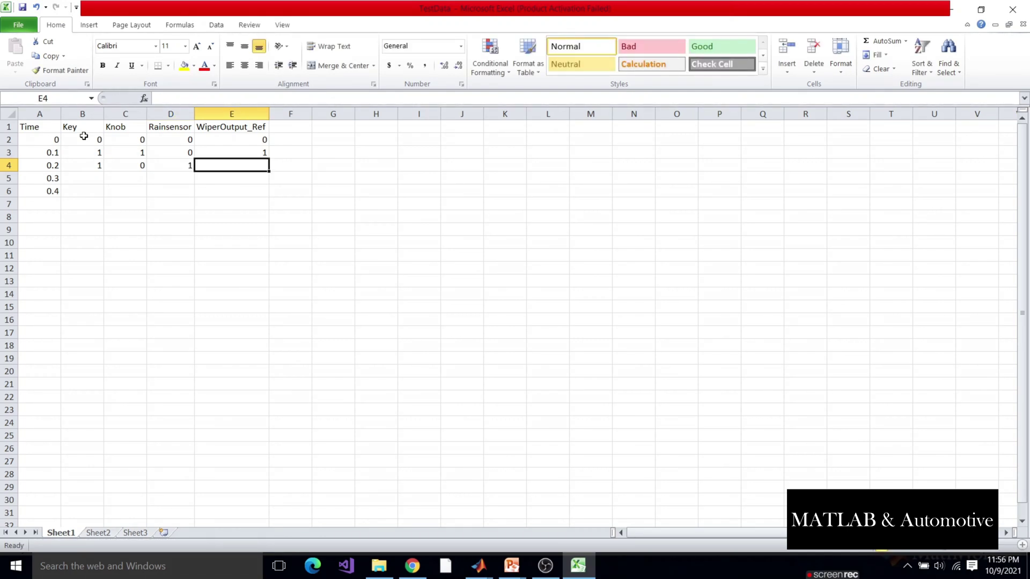
pyautogui.write('1')
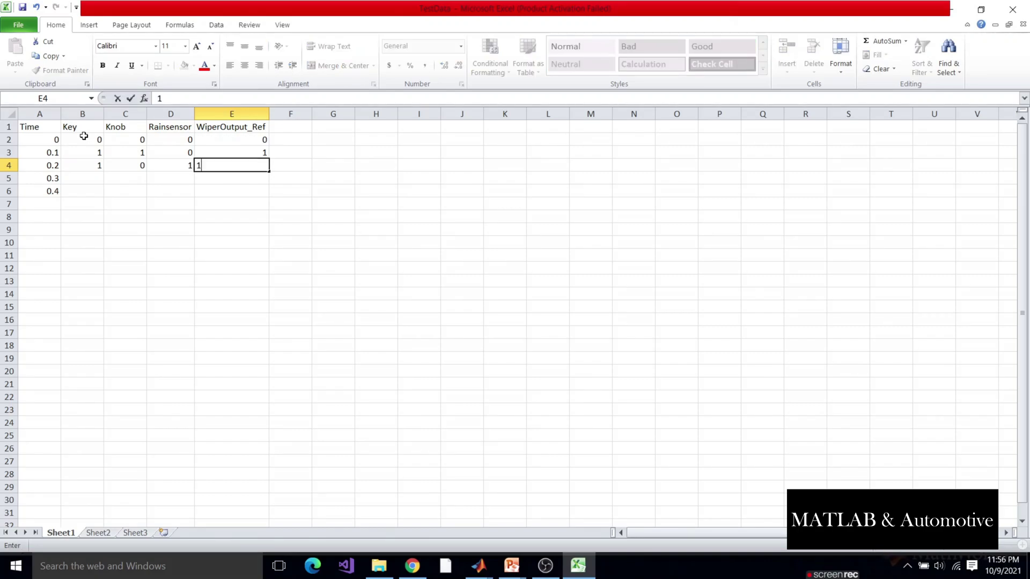
pyautogui.press('Return')
# - Fill the time 0.3 row with 1 for Key, Knob, Rainsensor and WiperOutput_Ref
pyautogui.press('Left')
pyautogui.press('Left')
pyautogui.press('Left')
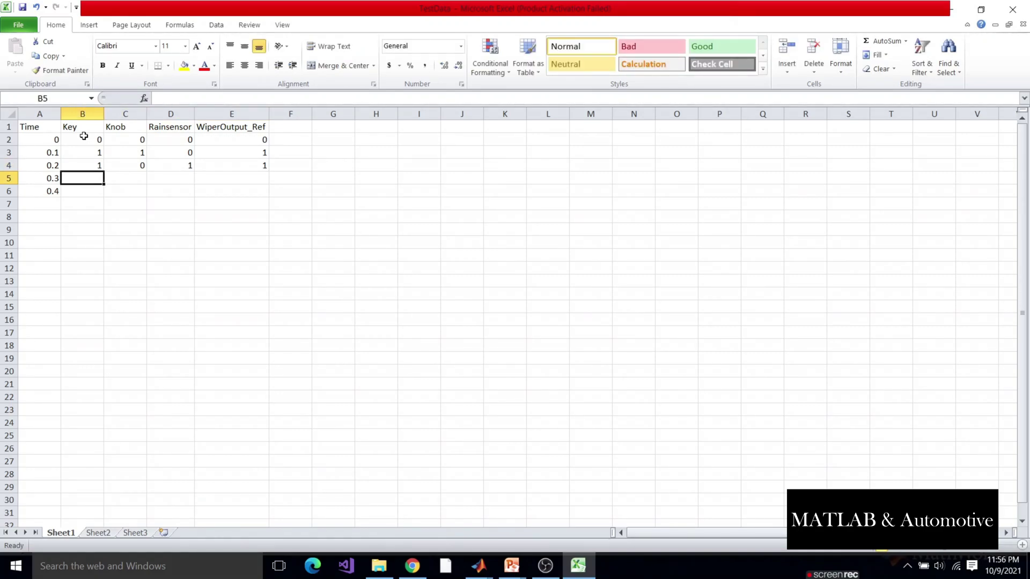
pyautogui.write('1')
pyautogui.press('Right')
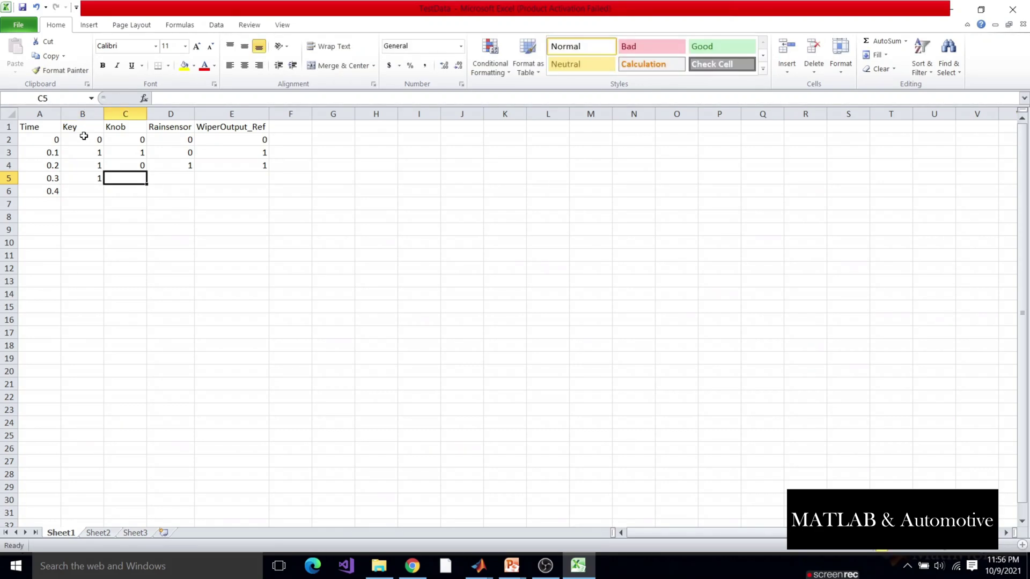
pyautogui.write('1')
pyautogui.press('Right')
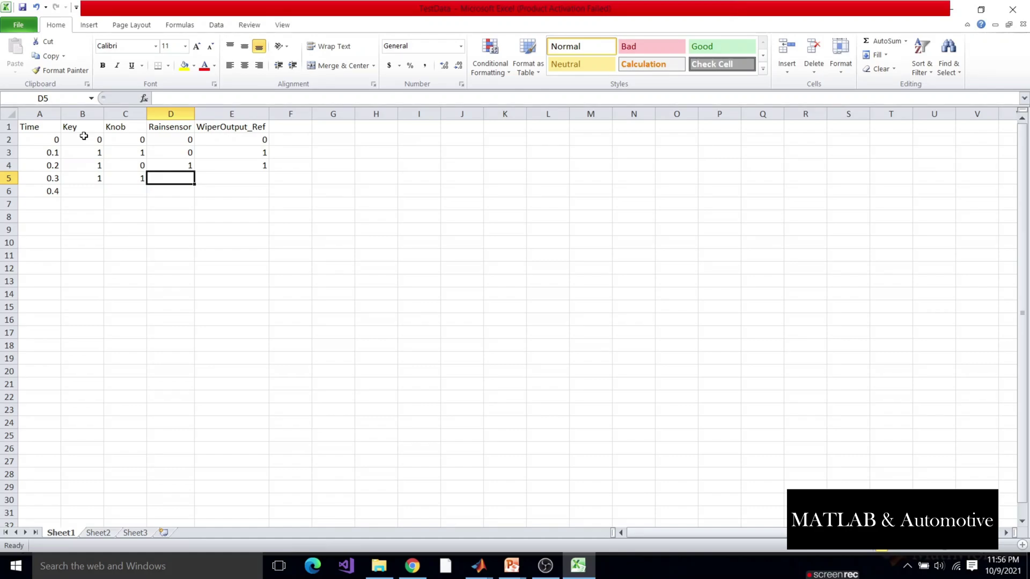
pyautogui.write('1')
pyautogui.press('Right')
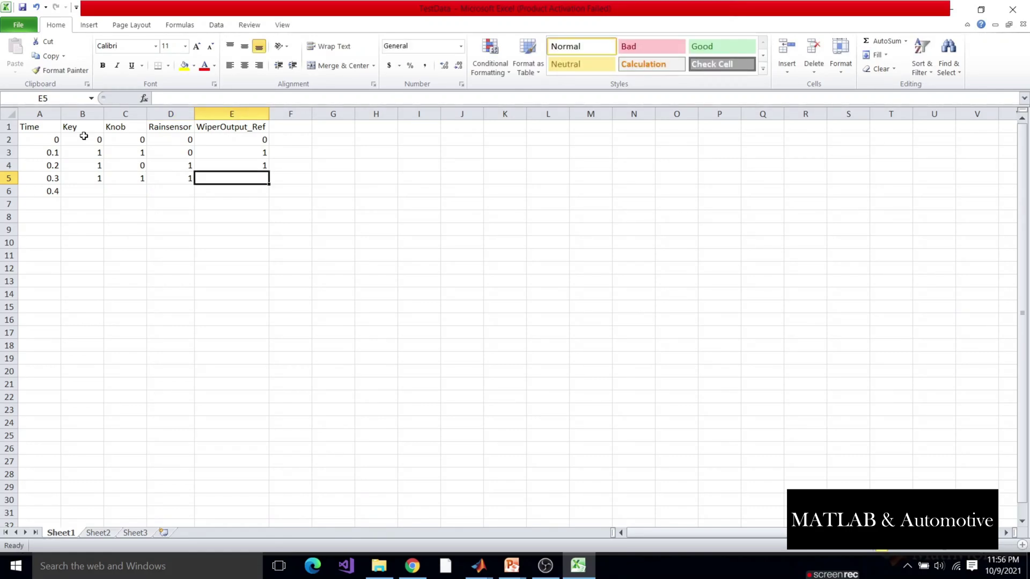
pyautogui.write('1')
pyautogui.press('Return')
# - Fill the time 0.4 row with Key 1, Knob 0, Rainsensor 0, WiperOutput_Ref 0
pyautogui.press('Left')
pyautogui.press('Left')
pyautogui.press('Left')
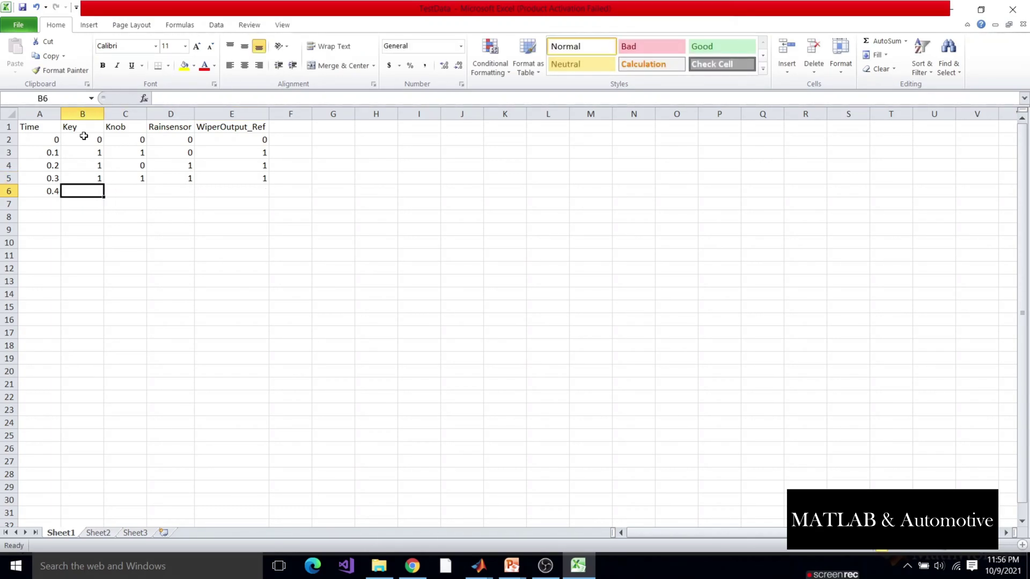
pyautogui.write('1')
pyautogui.press('Right')
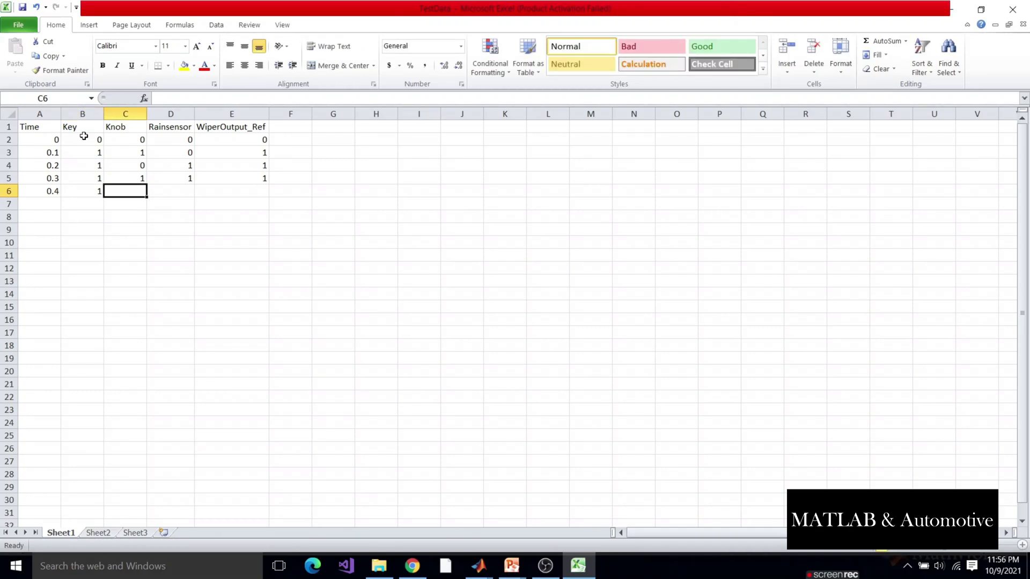
pyautogui.write('0')
pyautogui.press('Right')
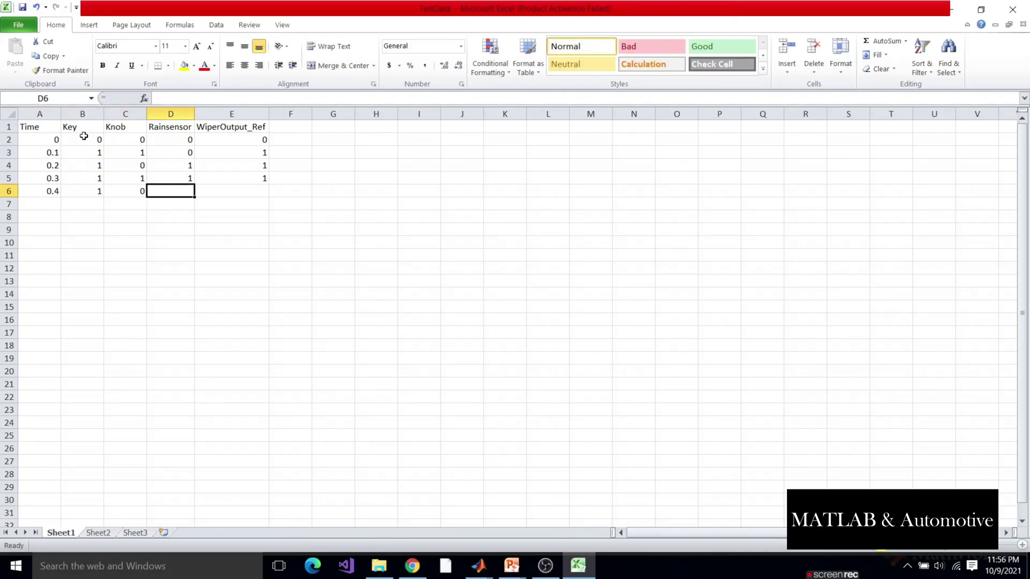
pyautogui.write('0')
pyautogui.press('Right')
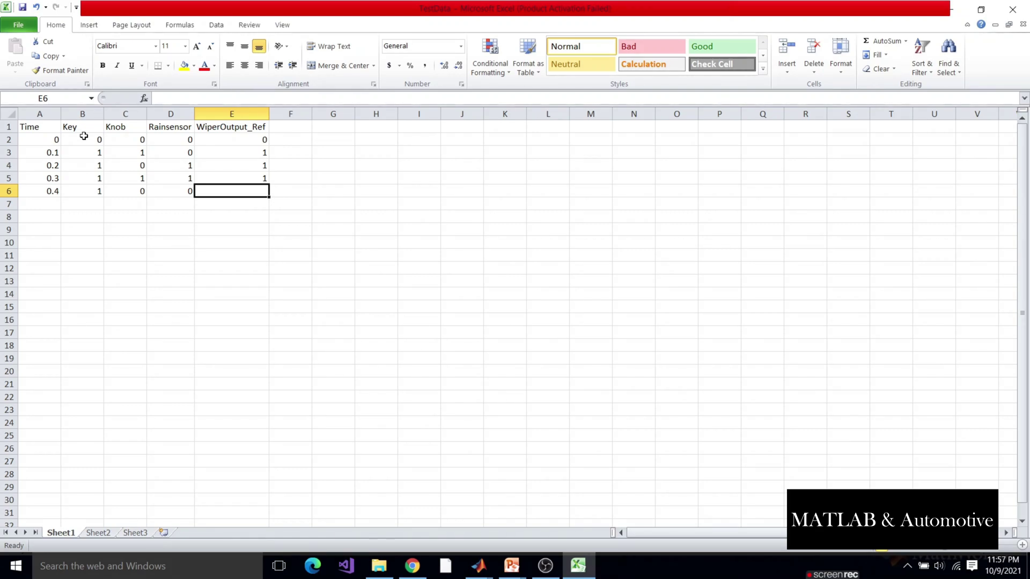
pyautogui.write('0')
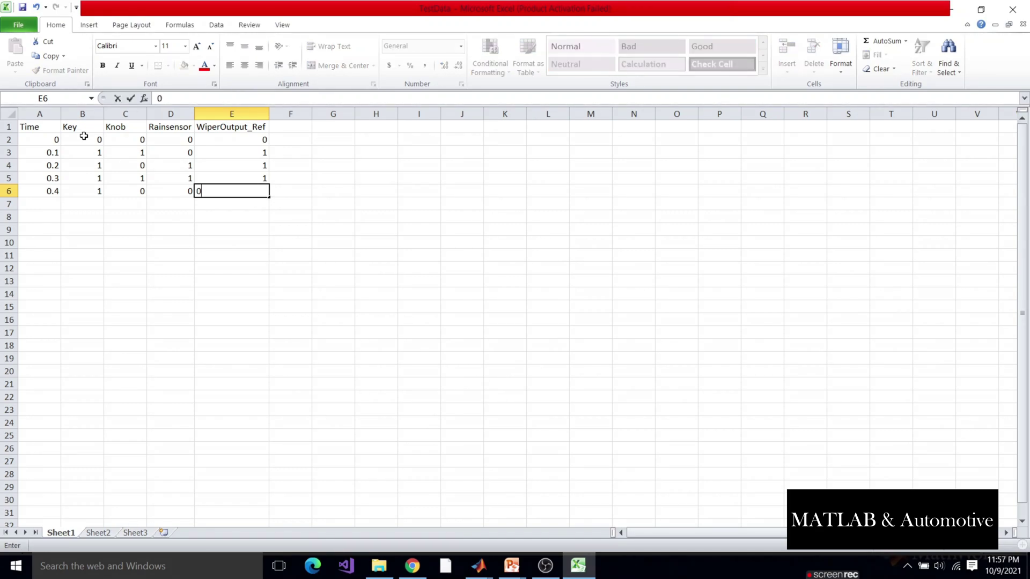
pyautogui.hotkey('ctrl', 'Return')
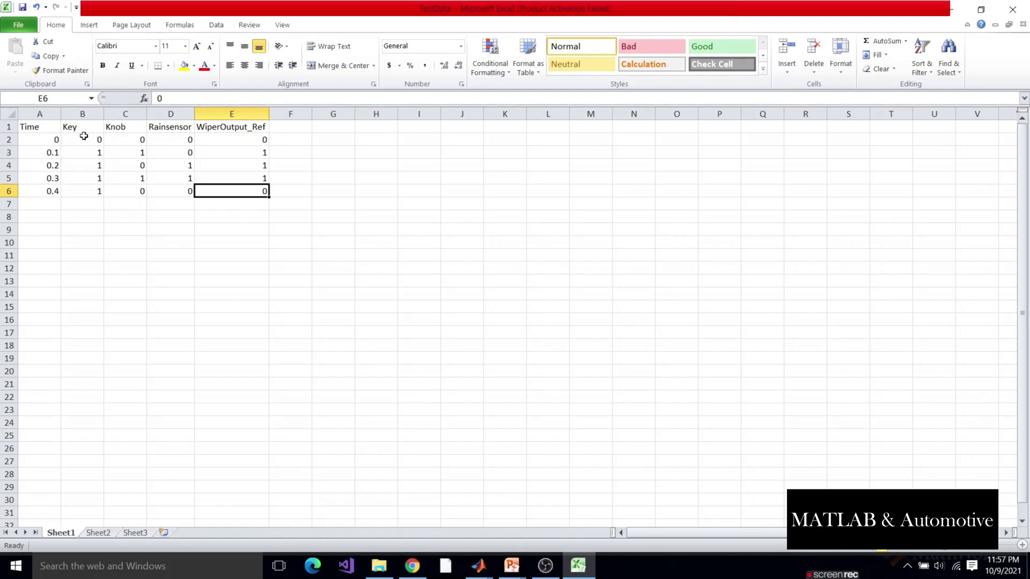
# - Delete the empty Sheet2 and Sheet3 worksheet tabs from the TestData workbook
pyautogui.click(152, 230)
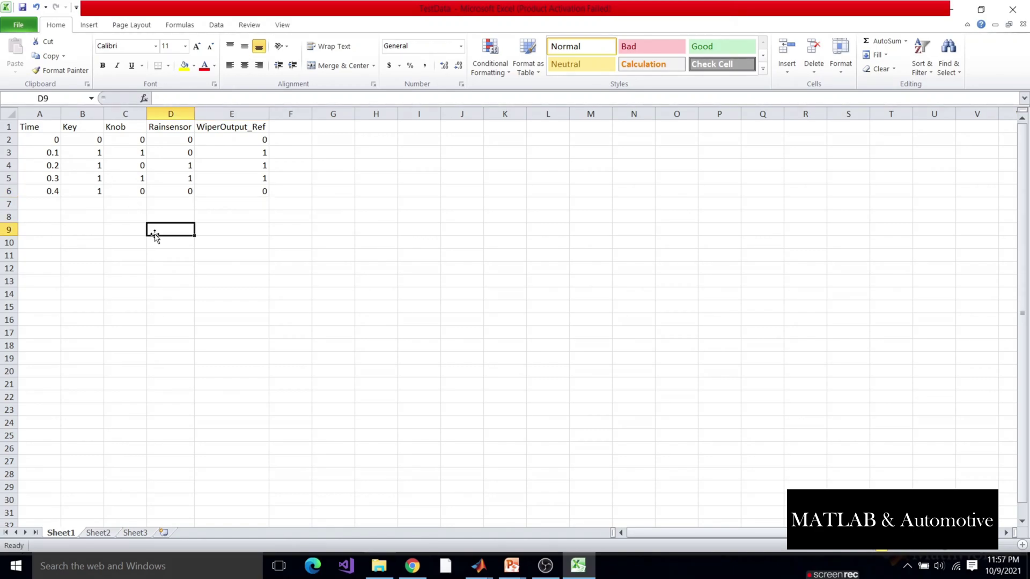
pyautogui.click(105, 534)
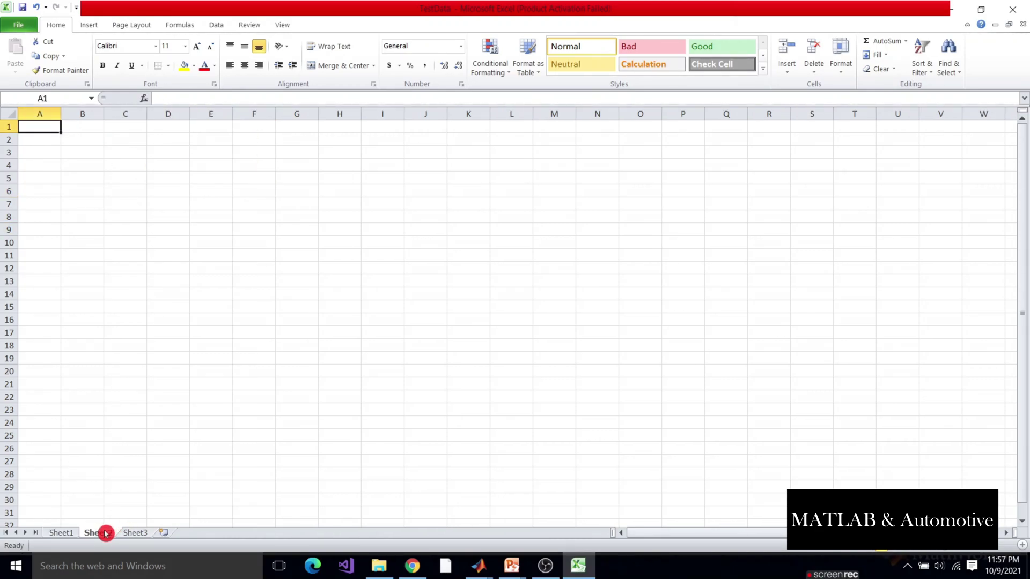
pyautogui.rightClick(106, 534)
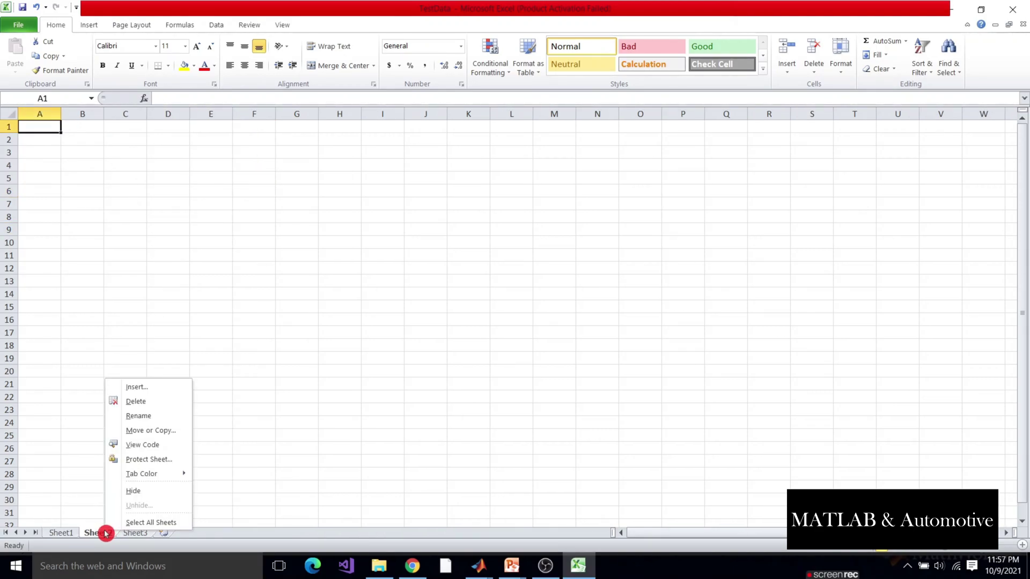
pyautogui.click(146, 407)
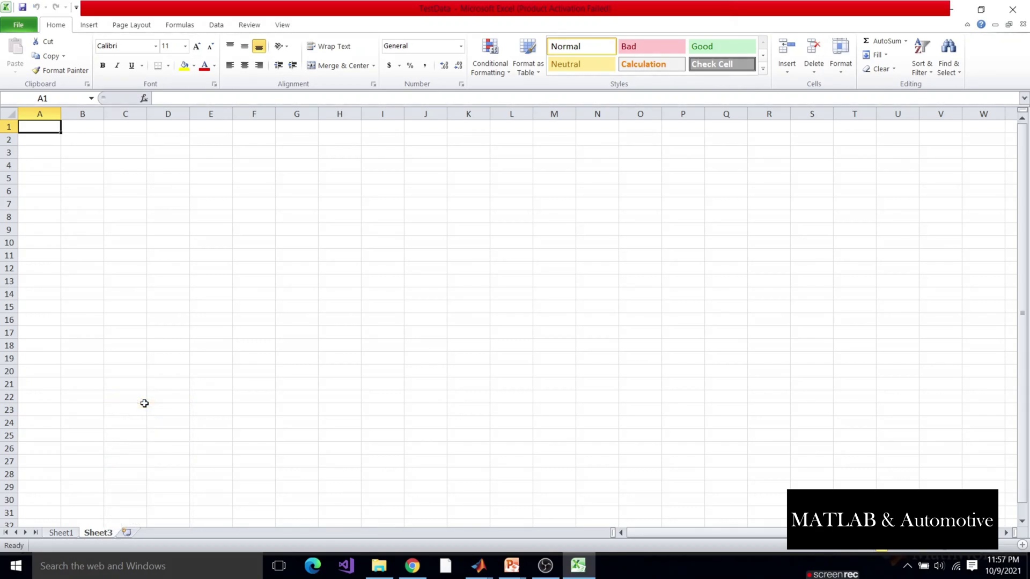
pyautogui.rightClick(107, 534)
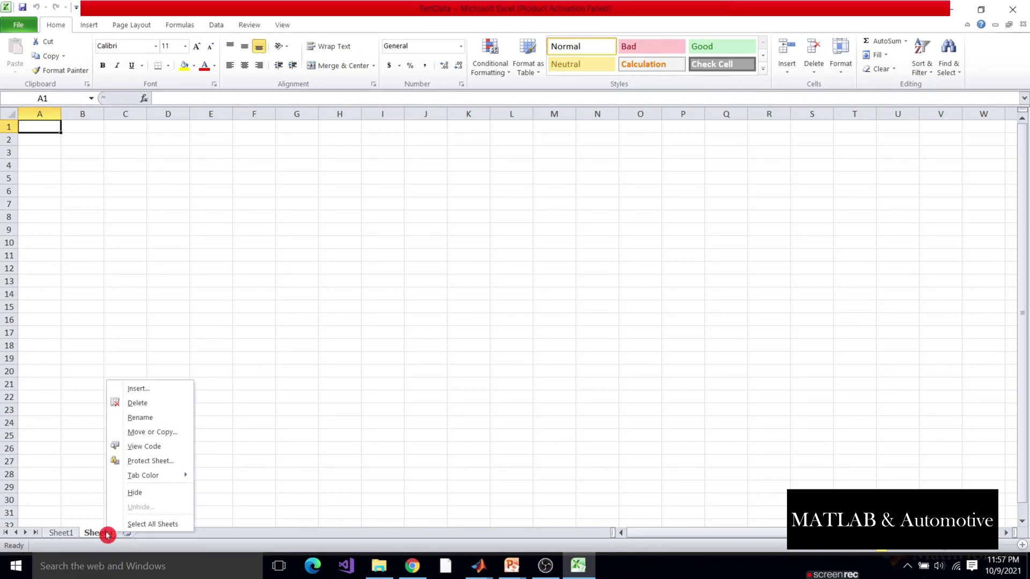
pyautogui.click(151, 406)
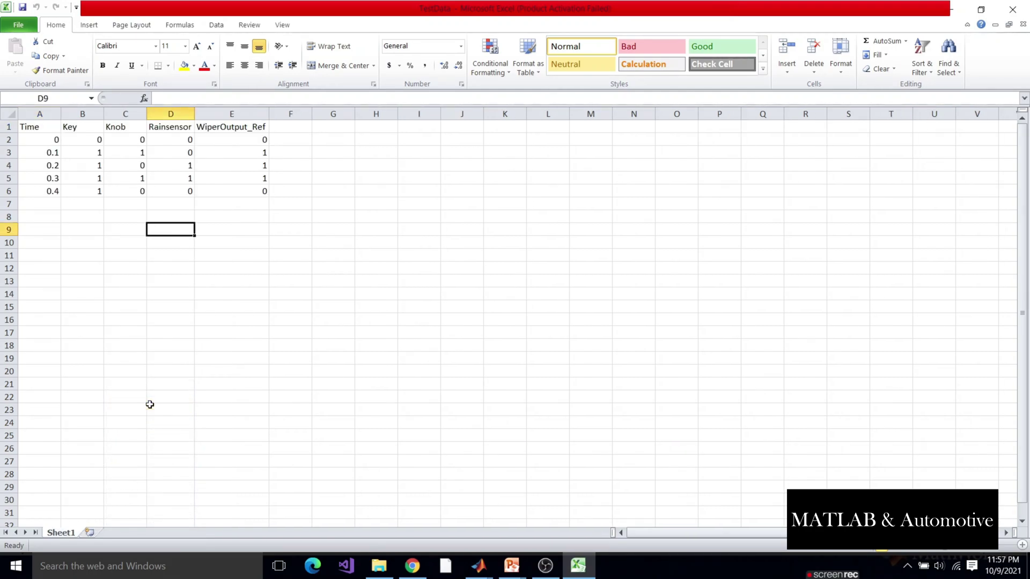
pyautogui.click(166, 360)
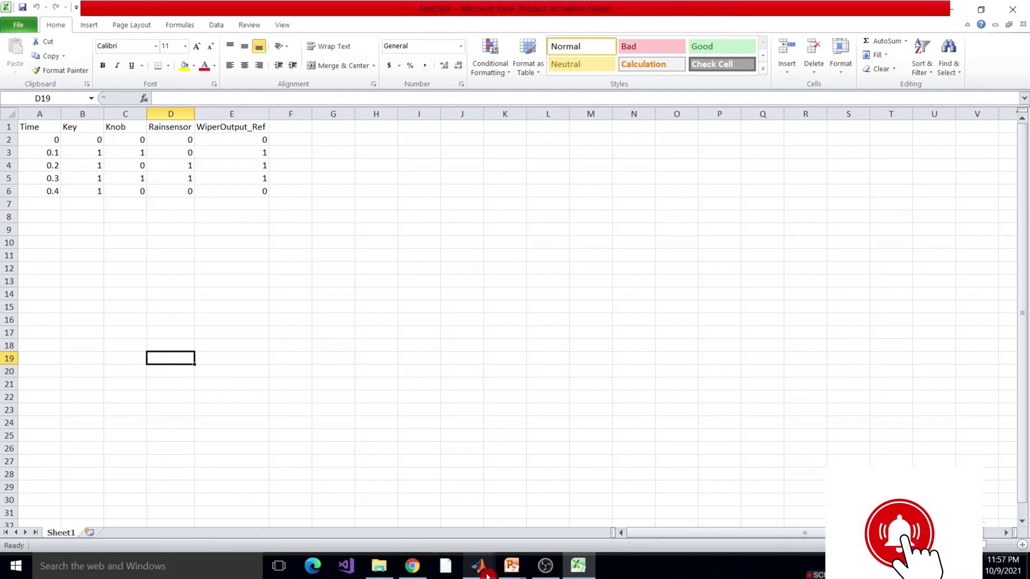
# - Open the wiper model's Signal Builder block to view its Group 1 waveforms
pyautogui.moveTo(479, 566)
pyautogui.click(512, 504)
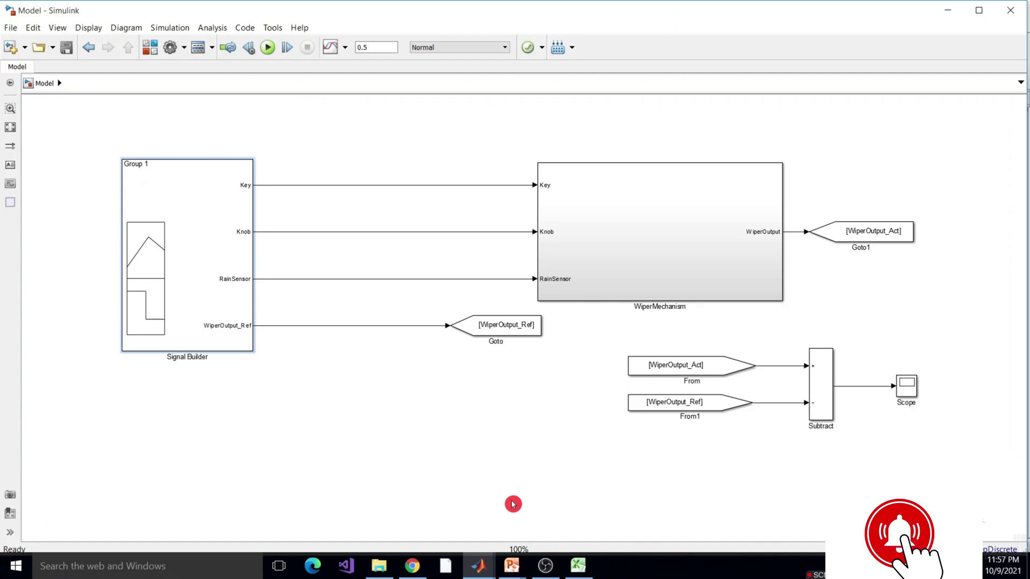
pyautogui.click(212, 259)
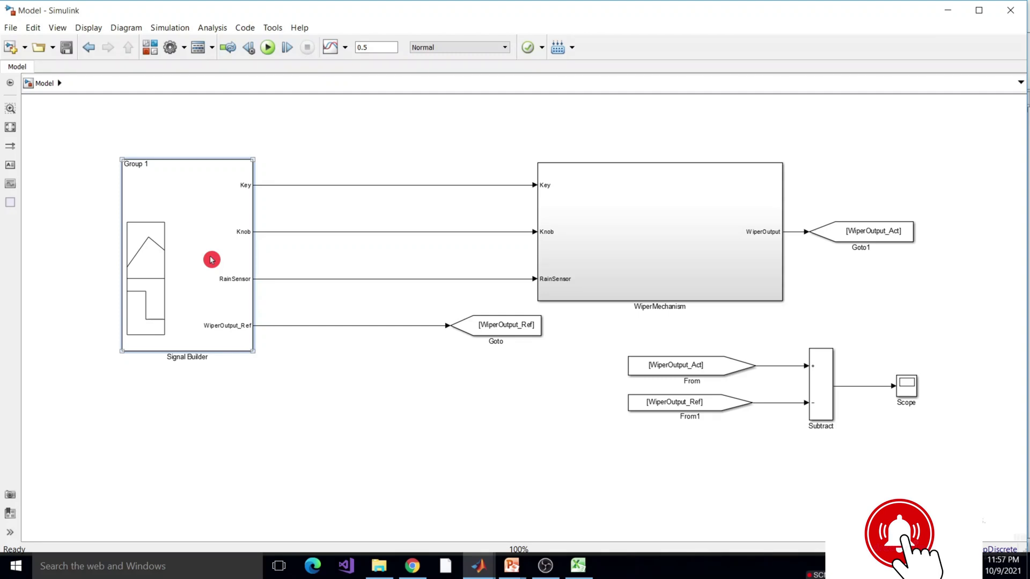
pyautogui.doubleClick(211, 260)
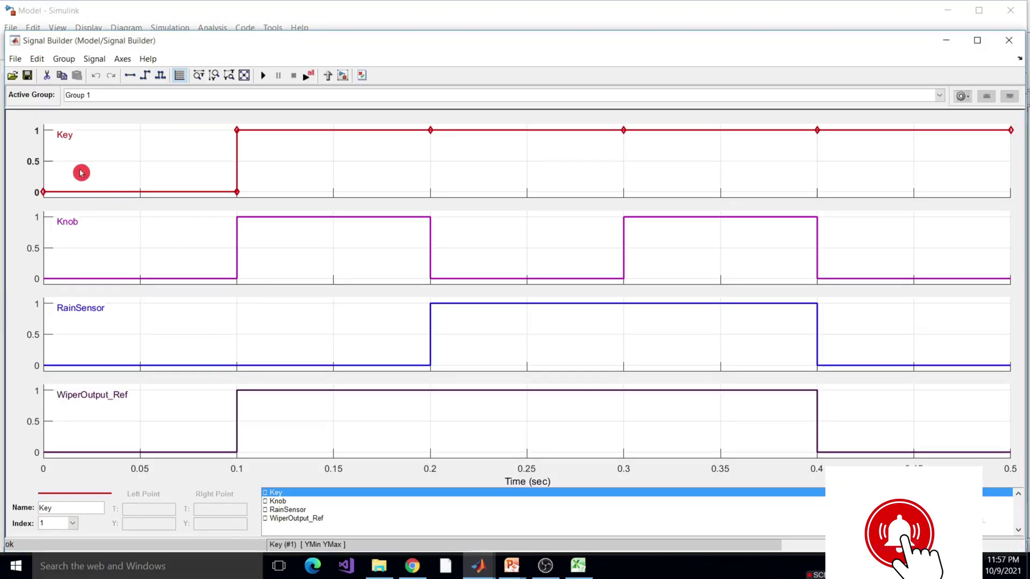
# - Choose TestData.xlsx as the file to import into the Signal Builder
pyautogui.click(21, 60)
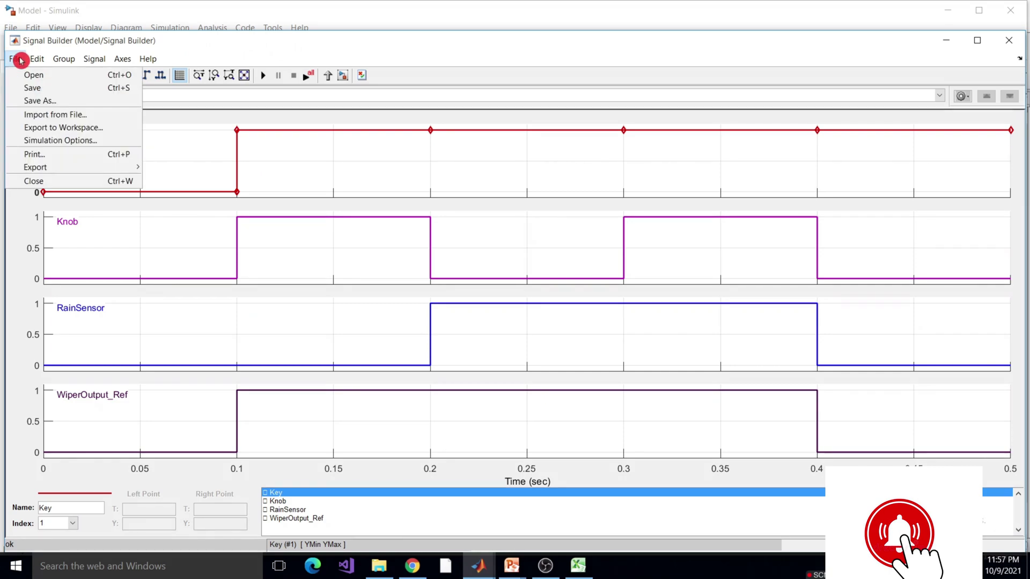
pyautogui.click(110, 116)
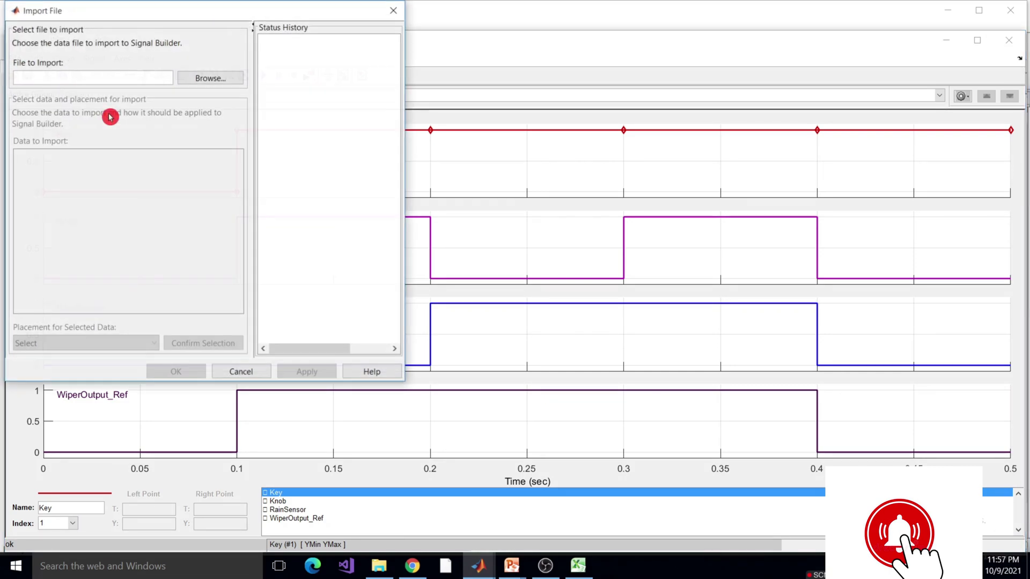
pyautogui.click(199, 79)
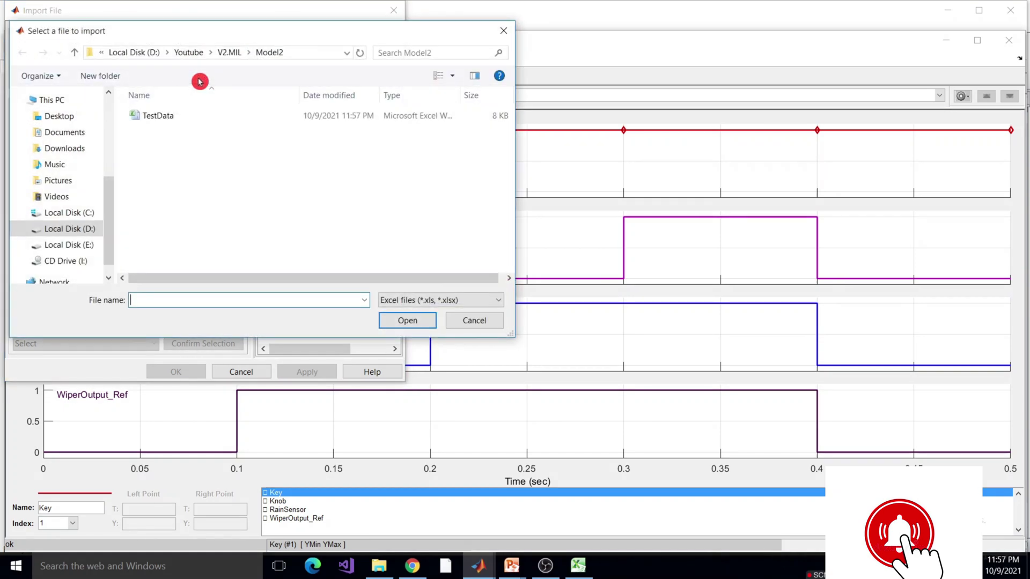
pyautogui.click(179, 117)
pyautogui.click(414, 321)
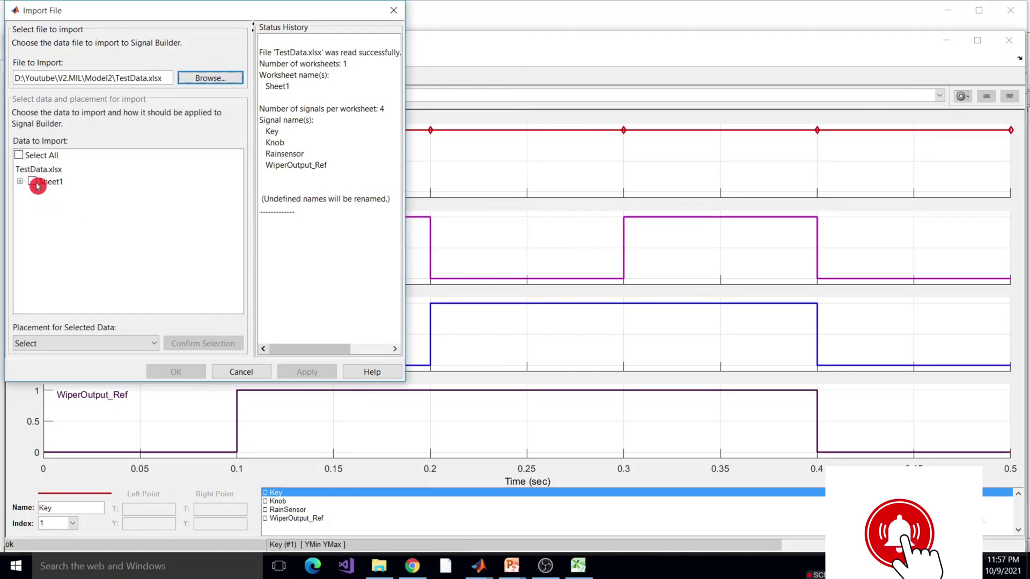
# - Import Sheet1, replacing the existing dataset, without saving a copy of the old block
pyautogui.click(37, 184)
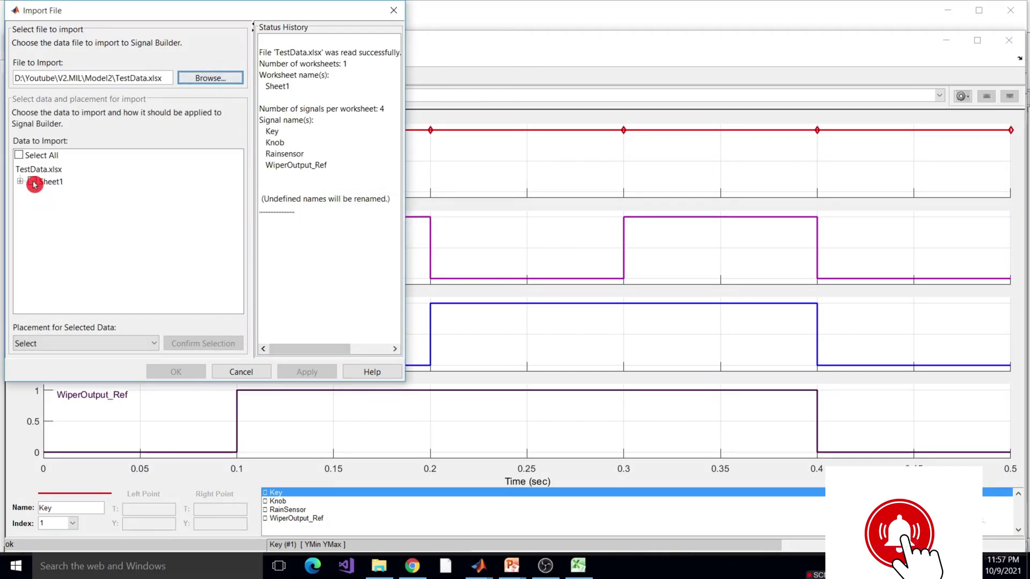
pyautogui.click(155, 345)
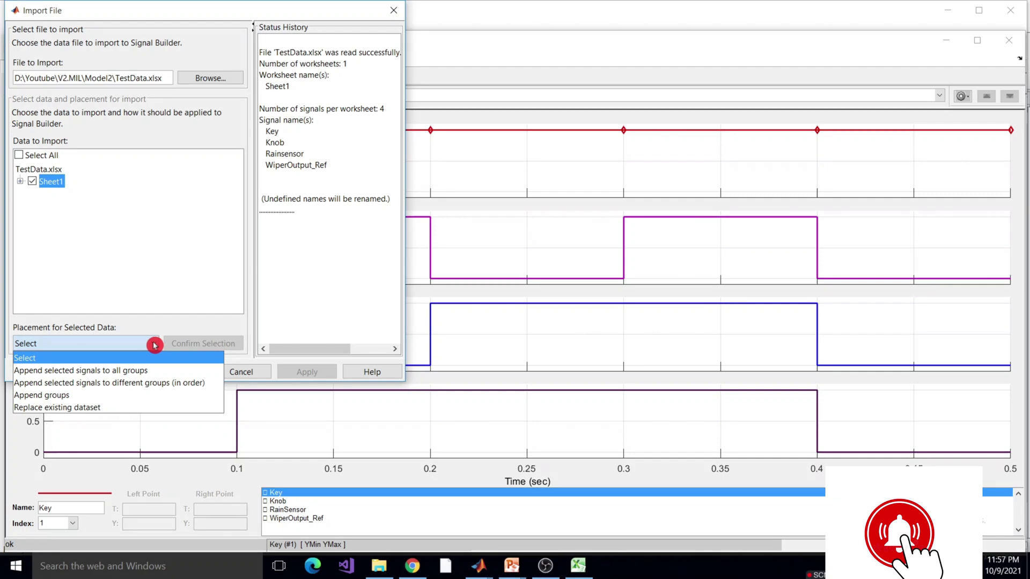
pyautogui.click(138, 408)
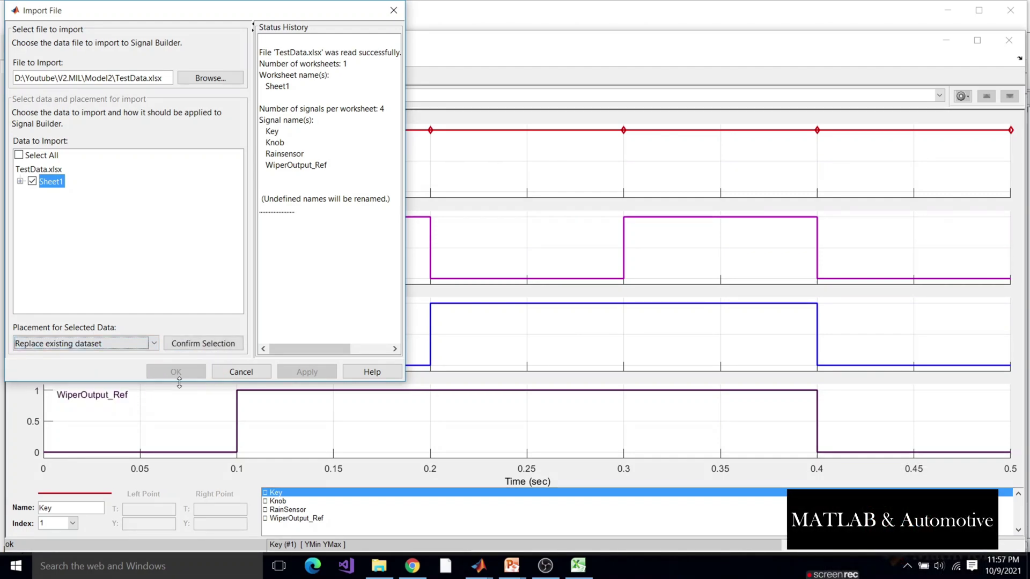
pyautogui.click(232, 348)
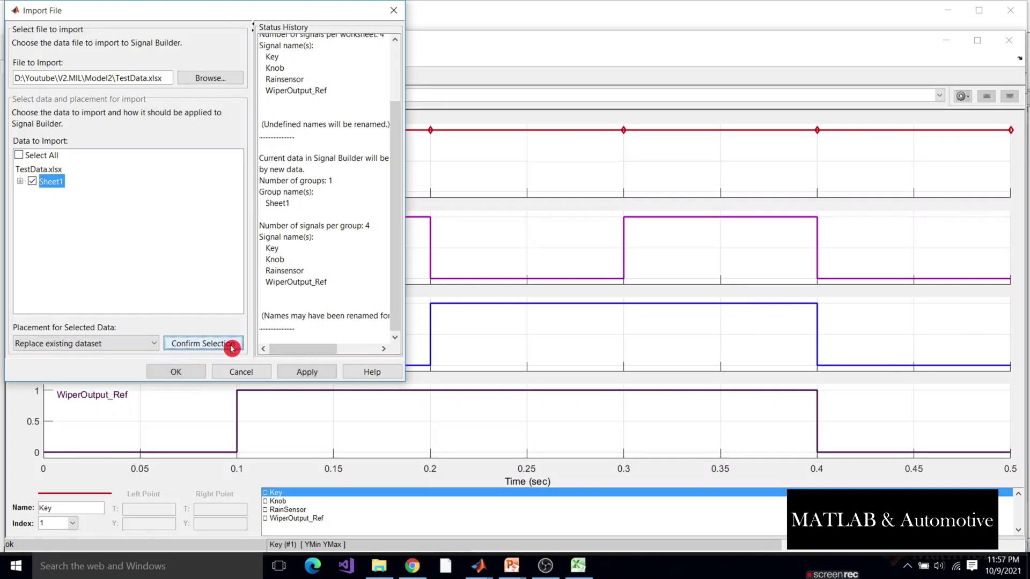
pyautogui.click(333, 375)
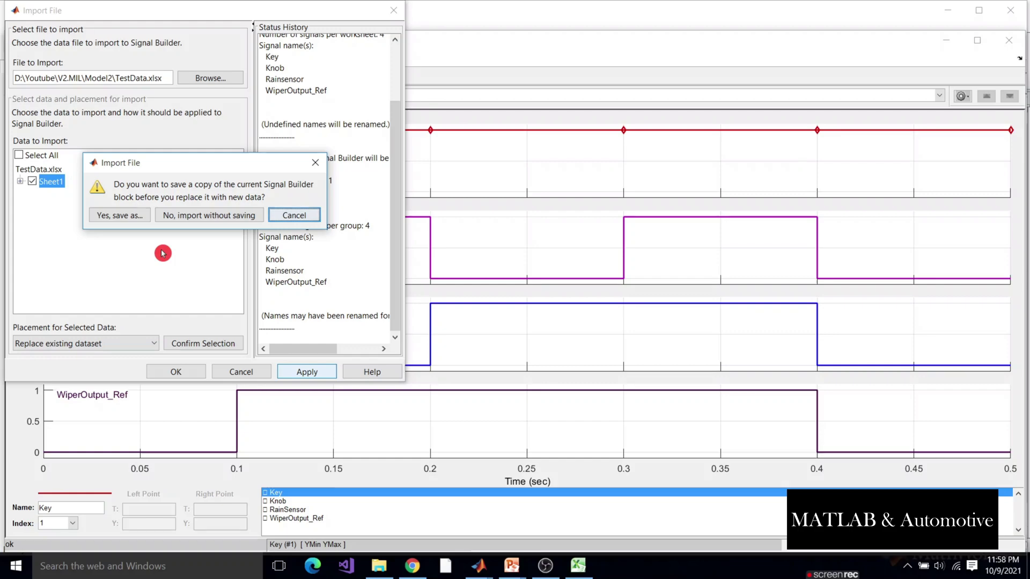
pyautogui.click(255, 221)
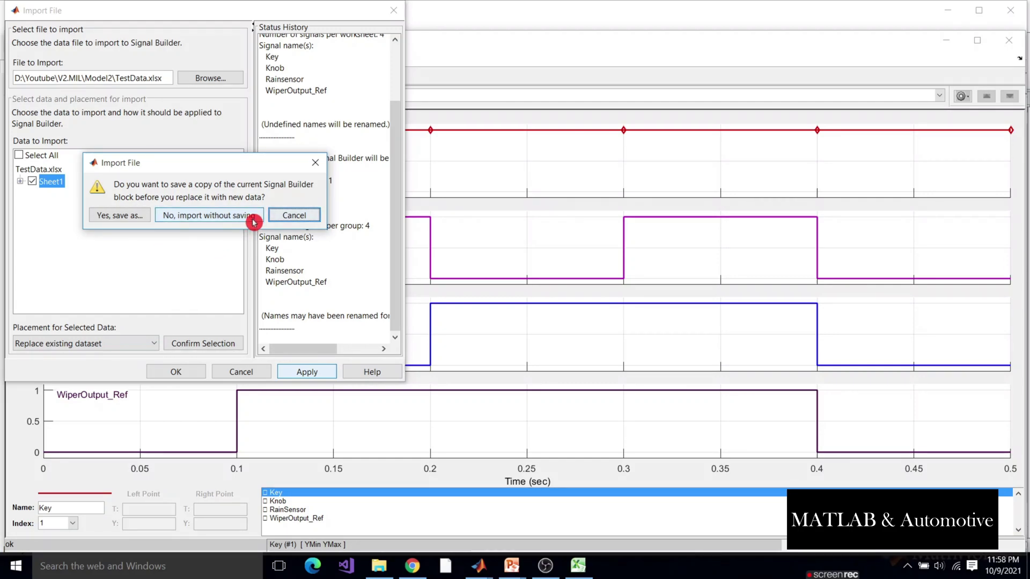
pyautogui.click(161, 371)
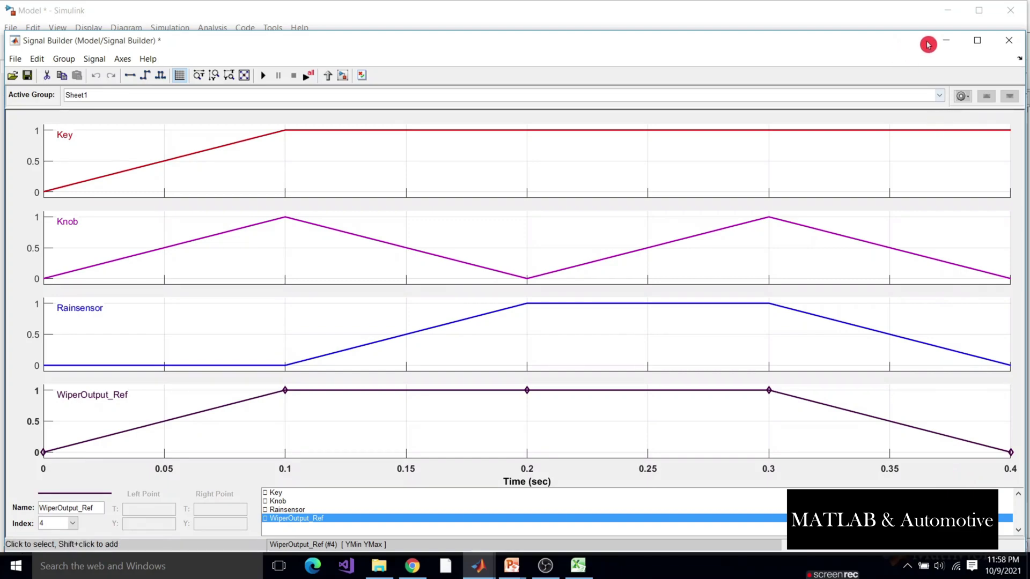
# - Close Signal Builder and change the simulation stop time from 0.5 to 0.4
pyautogui.click(947, 41)
pyautogui.doubleClick(375, 48)
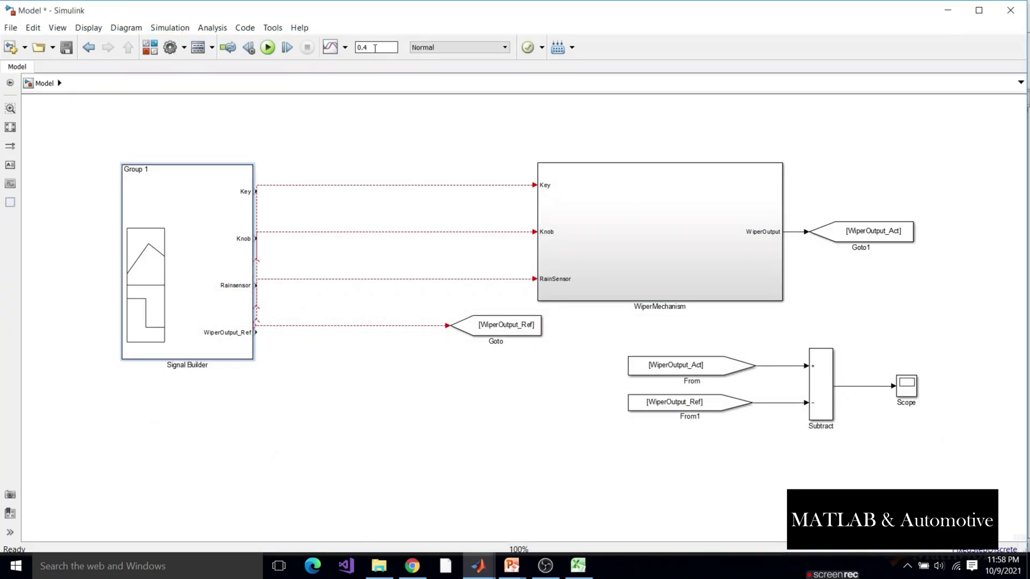
# - Delete the four dashed signal lines and reconnect Signal Builder to WiperMechanism's inputs
pyautogui.click(364, 346)
pyautogui.moveTo(300, 168); pyautogui.dragTo(396, 356)
pyautogui.press('Delete')
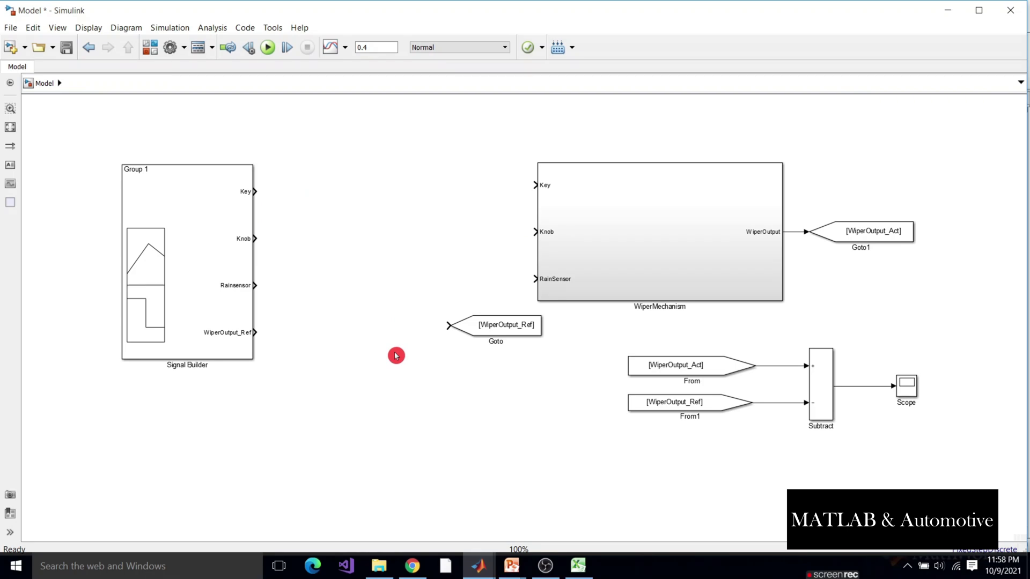
pyautogui.click(231, 230)
pyautogui.keyDown('shift'); pyautogui.click(635, 232); pyautogui.keyUp('shift')
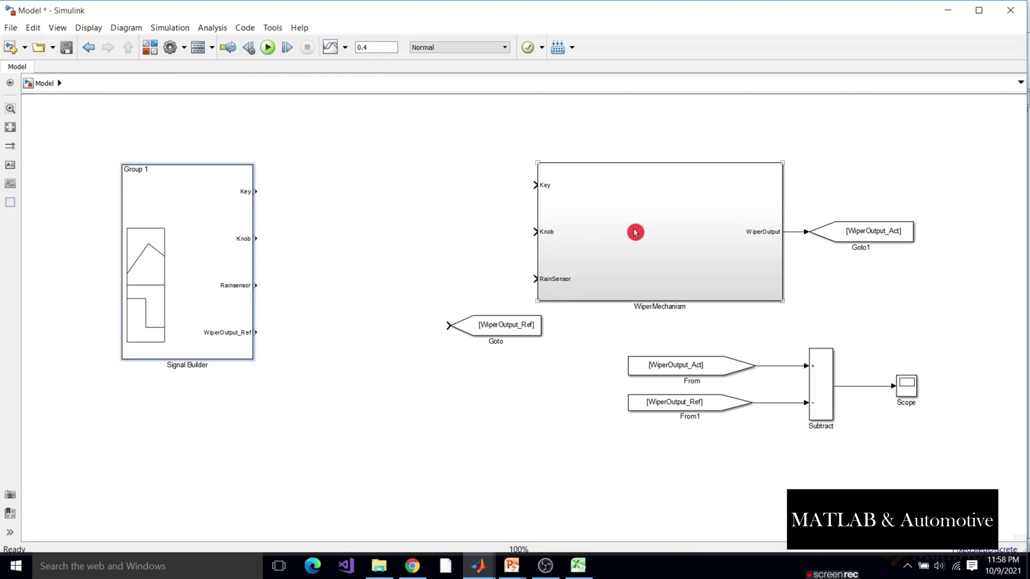
# - Straighten the Signal Builder lines, wire WiperOutput_Ref to the Goto block, and run
pyautogui.click(207, 296)
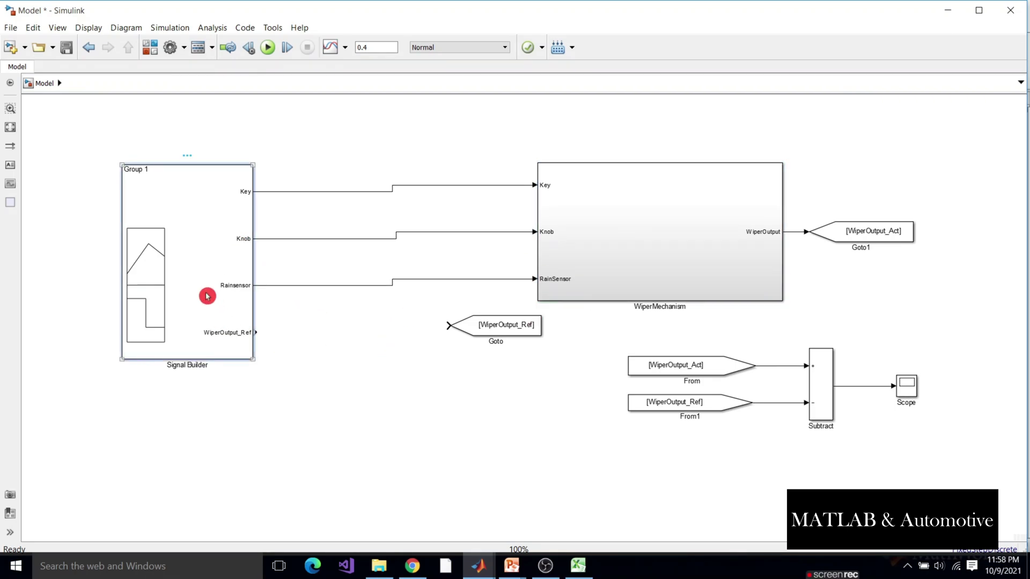
pyautogui.press('Up')
pyautogui.press('Up')
pyautogui.press('Up')
pyautogui.press('Up')
pyautogui.press('Up')
pyautogui.press('Up')
pyautogui.press('Up')
pyautogui.press('Up')
pyautogui.press('Up')
pyautogui.press('Up')
pyautogui.press('Up')
pyautogui.press('Up')
pyautogui.press('Up')
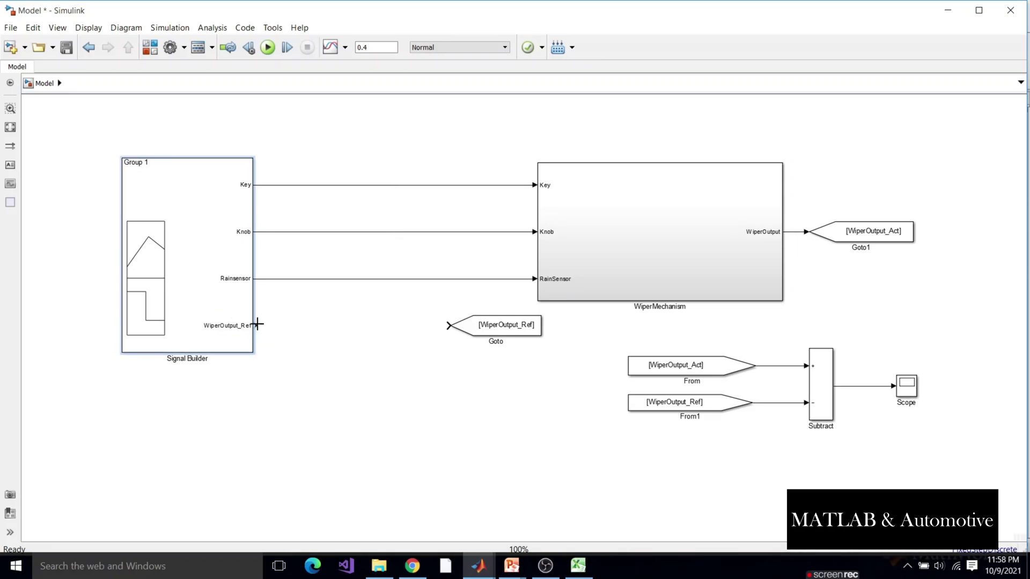
pyautogui.moveTo(433, 322); pyautogui.dragTo(457, 330)
pyautogui.click(498, 337)
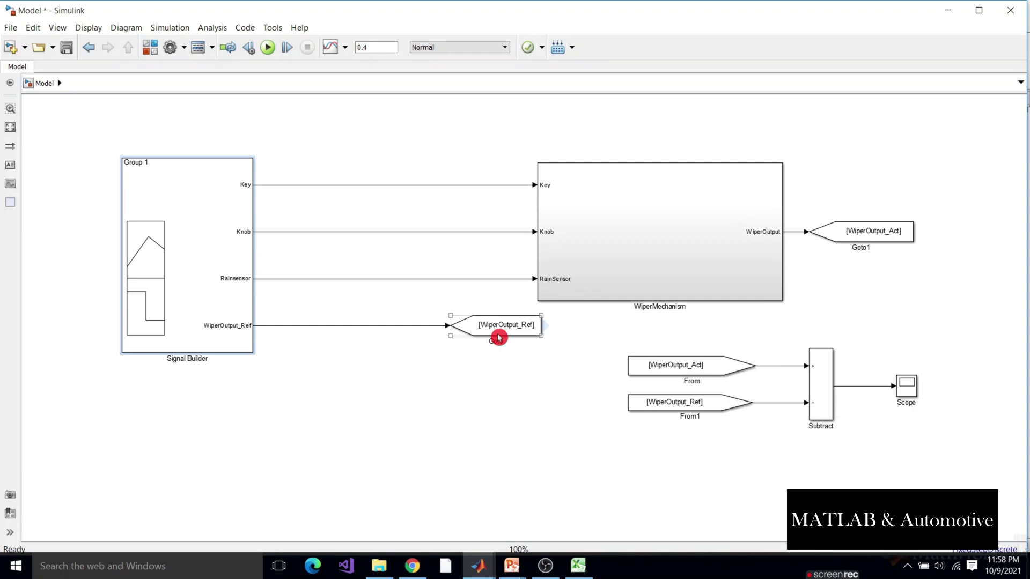
pyautogui.click(271, 55)
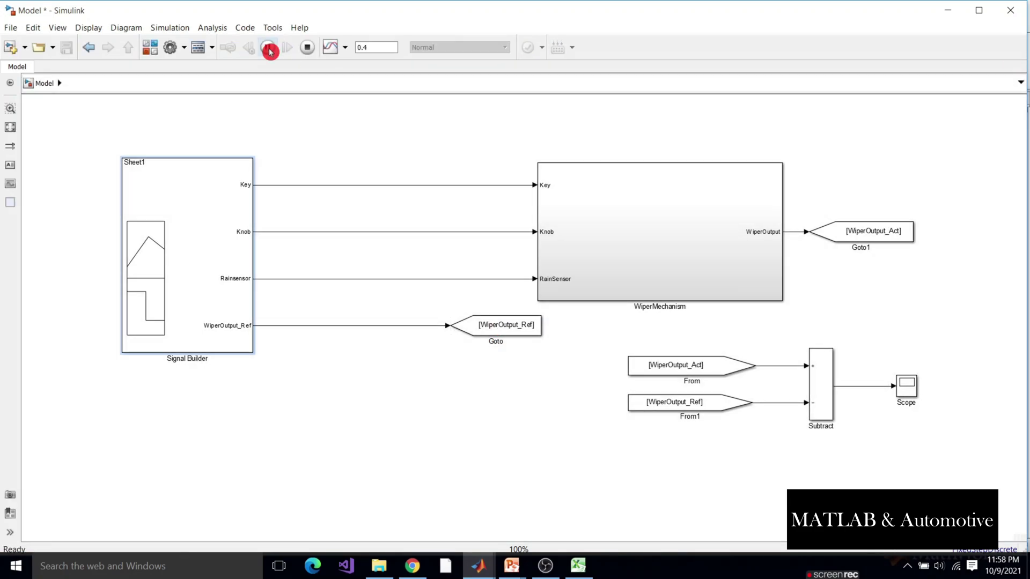
pyautogui.click(905, 385)
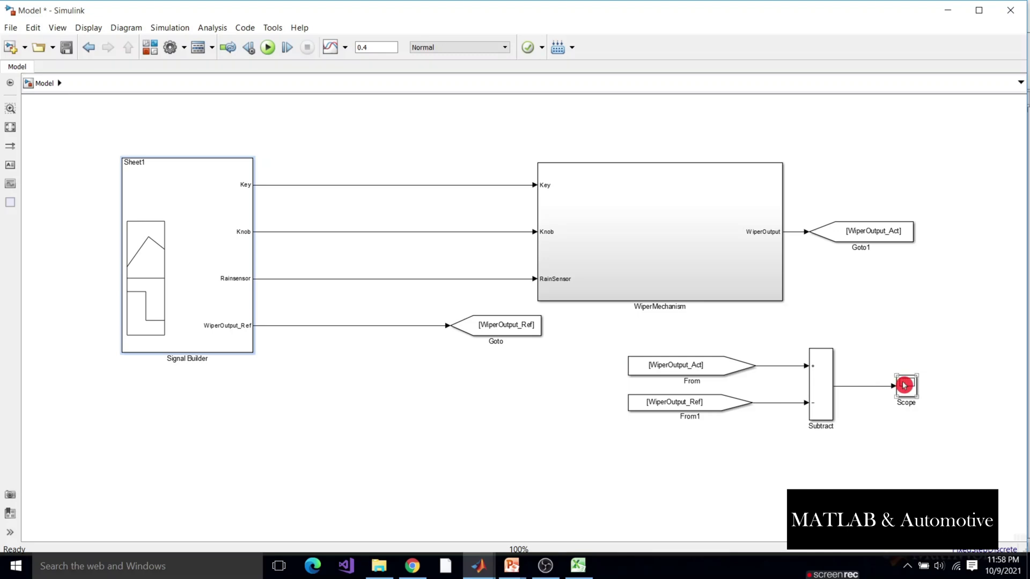
pyautogui.click(788, 416)
pyautogui.click(723, 408)
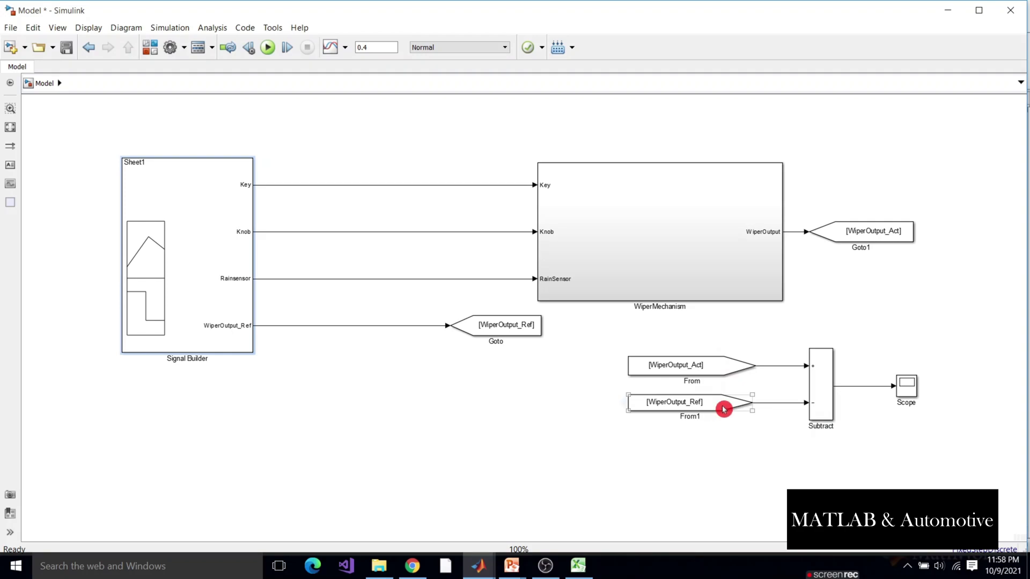
pyautogui.click(641, 413)
pyautogui.click(718, 389)
pyautogui.doubleClick(905, 388)
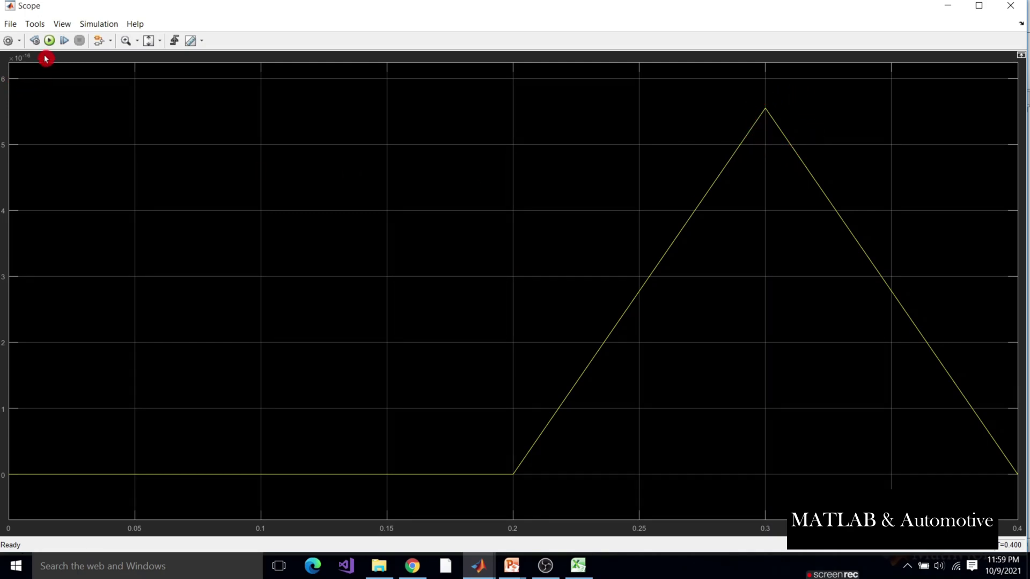
# - Close the Scope and inspect WiperMechanism's AND/OR logic before returning to the top level
pyautogui.hotkey('alt', 'Tab')
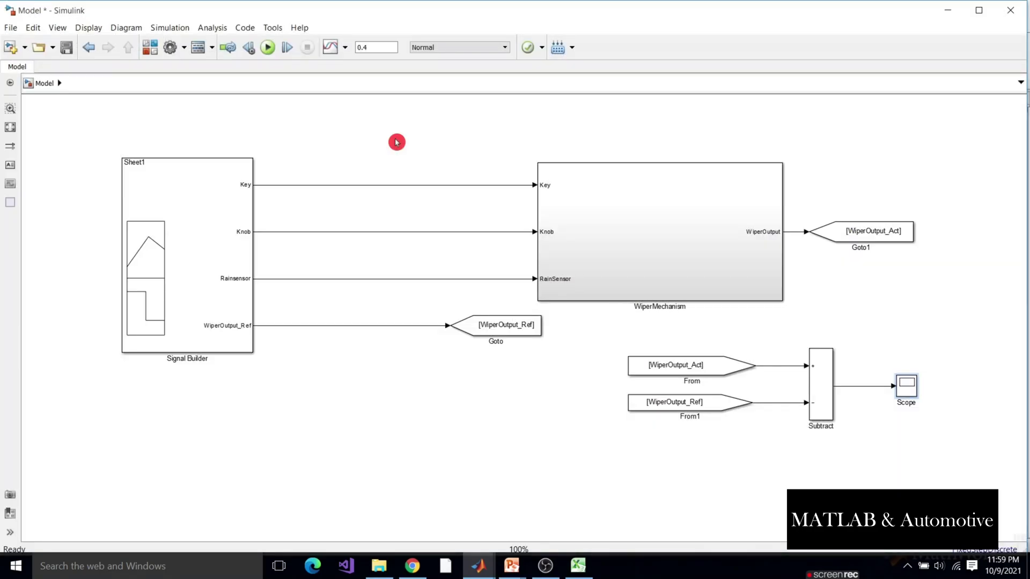
pyautogui.doubleClick(669, 242)
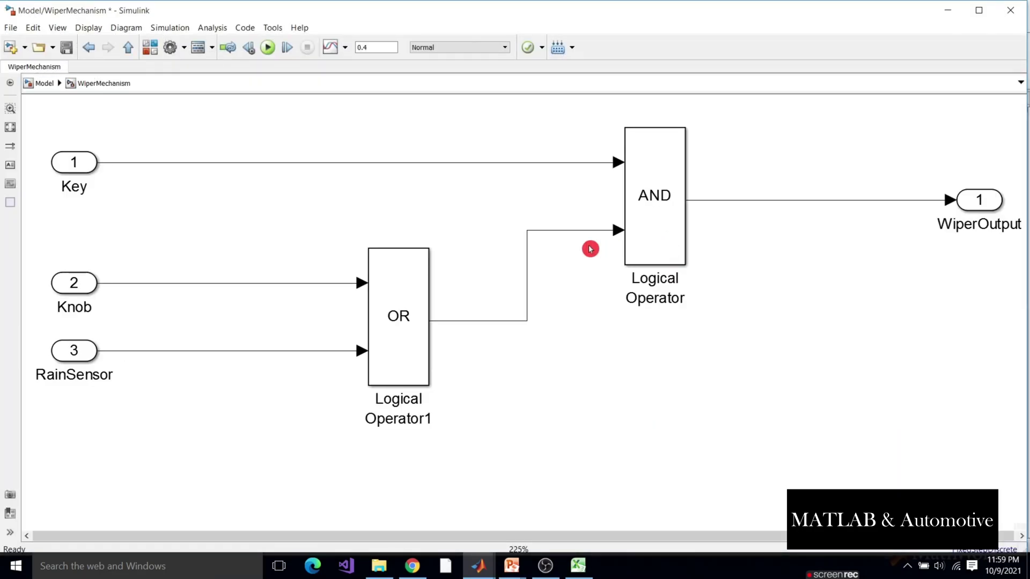
pyautogui.click(129, 47)
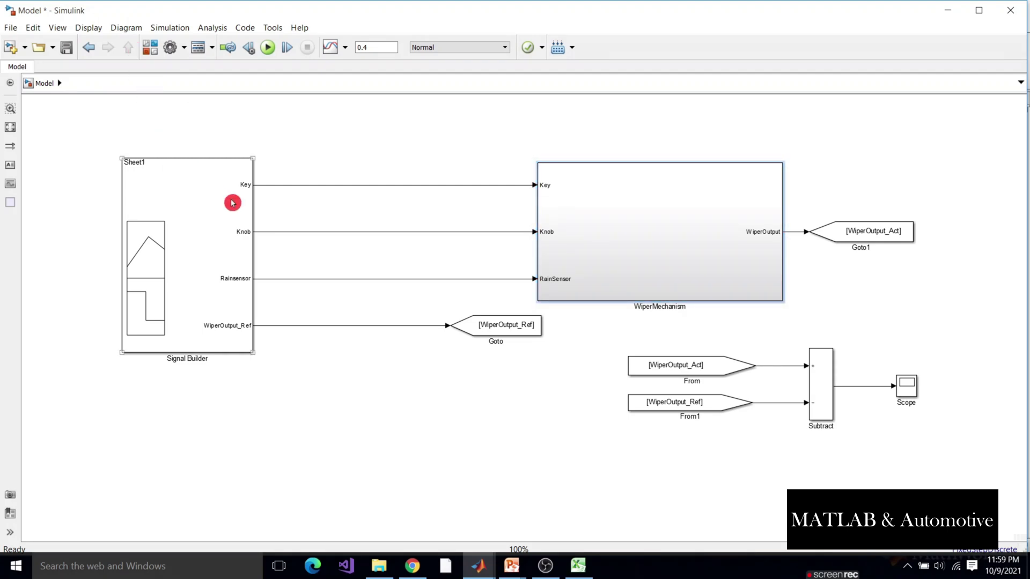
# - Search the canvas quick insert for 'data' to find the Data Type Conversion block
pyautogui.click(267, 185)
pyautogui.click(357, 140)
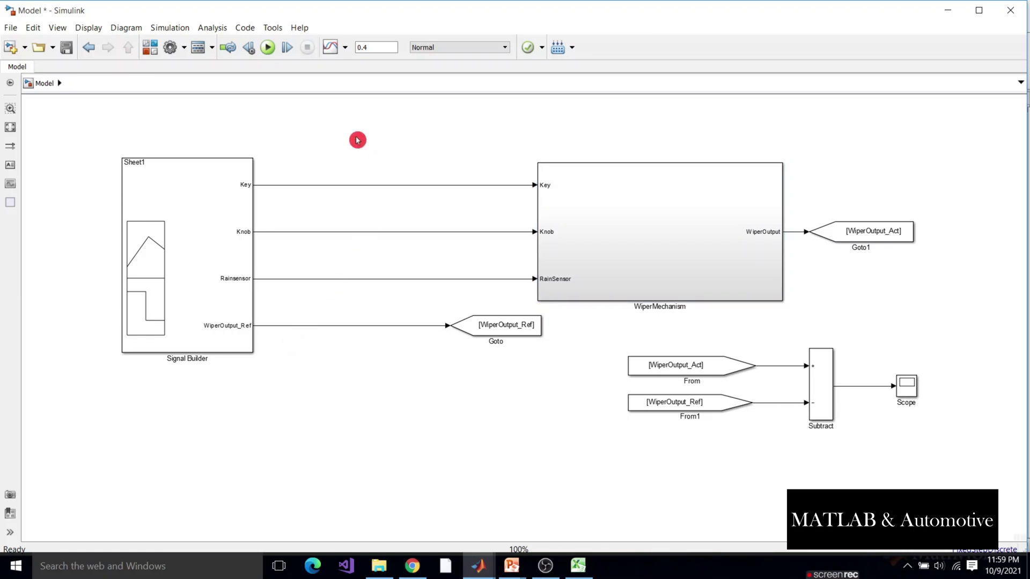
pyautogui.write('data')
pyautogui.press('BackSpace')
pyautogui.press('BackSpace')
pyautogui.press('BackSpace')
pyautogui.press('BackSpace')
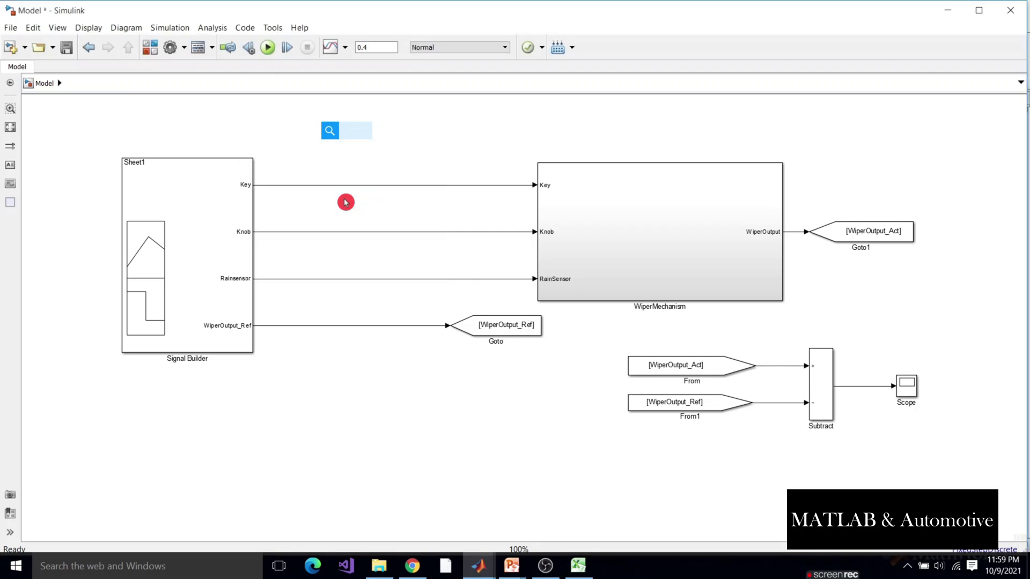
# - Insert a Data Type Conversion block with boolean output on the Key signal line
pyautogui.press('Return')
pyautogui.doubleClick(369, 134)
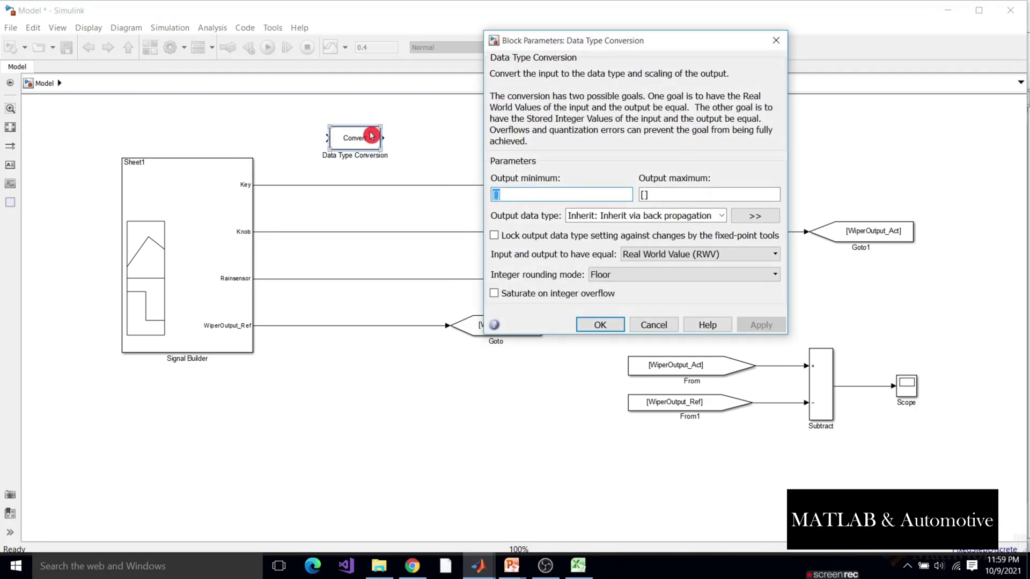
pyautogui.click(719, 217)
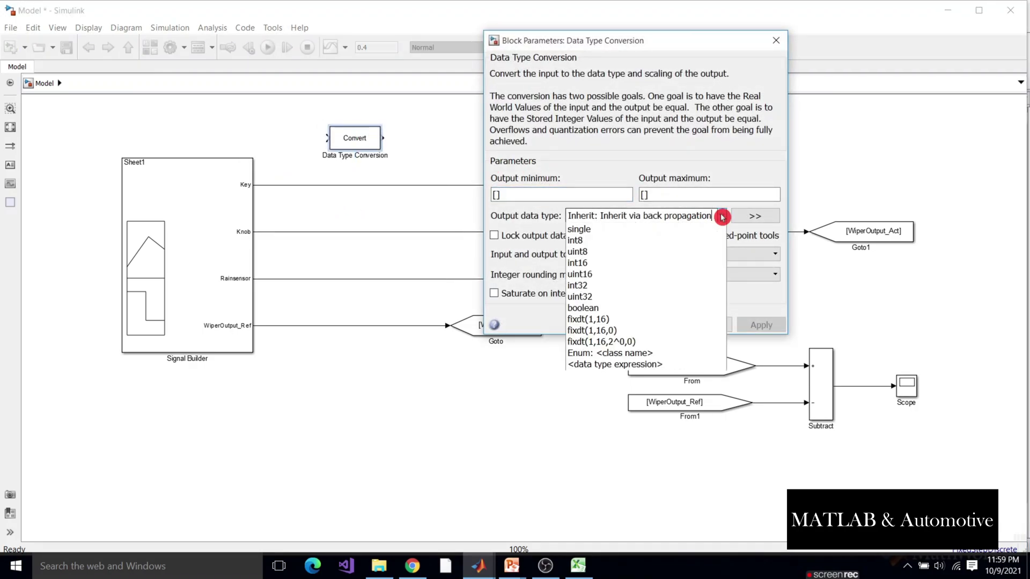
pyautogui.click(631, 333)
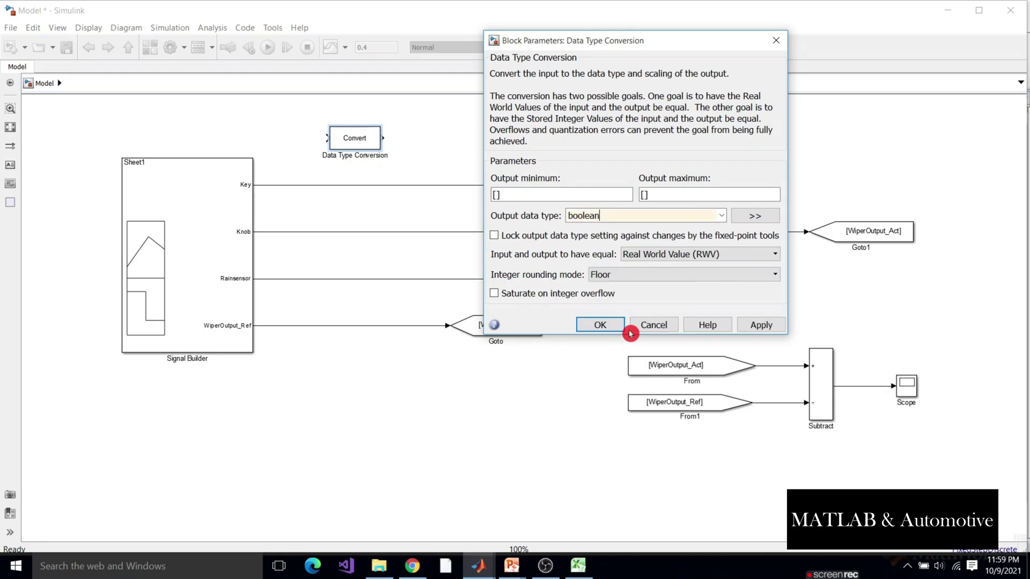
pyautogui.click(759, 325)
pyautogui.click(602, 325)
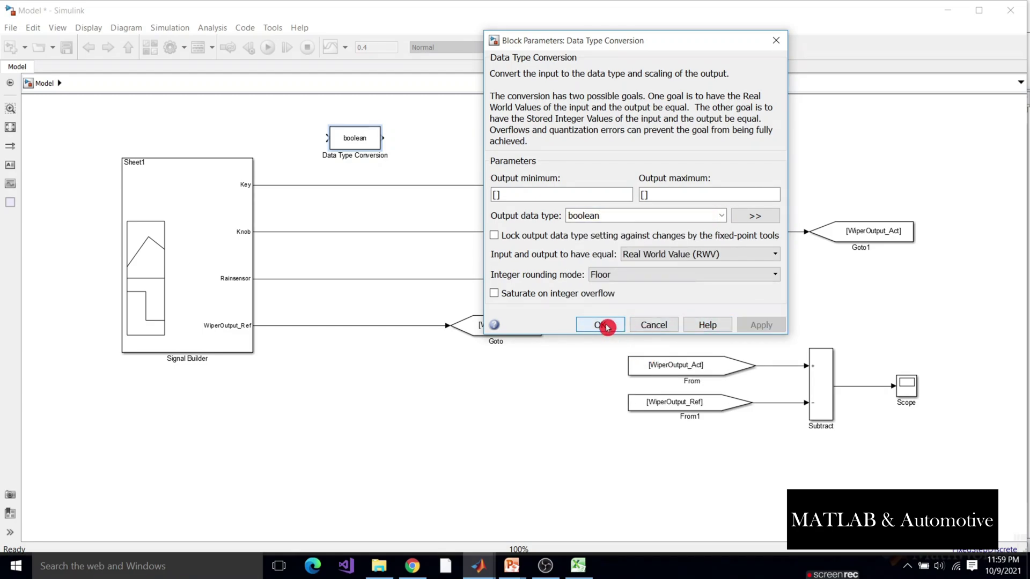
pyautogui.moveTo(357, 140); pyautogui.dragTo(372, 186)
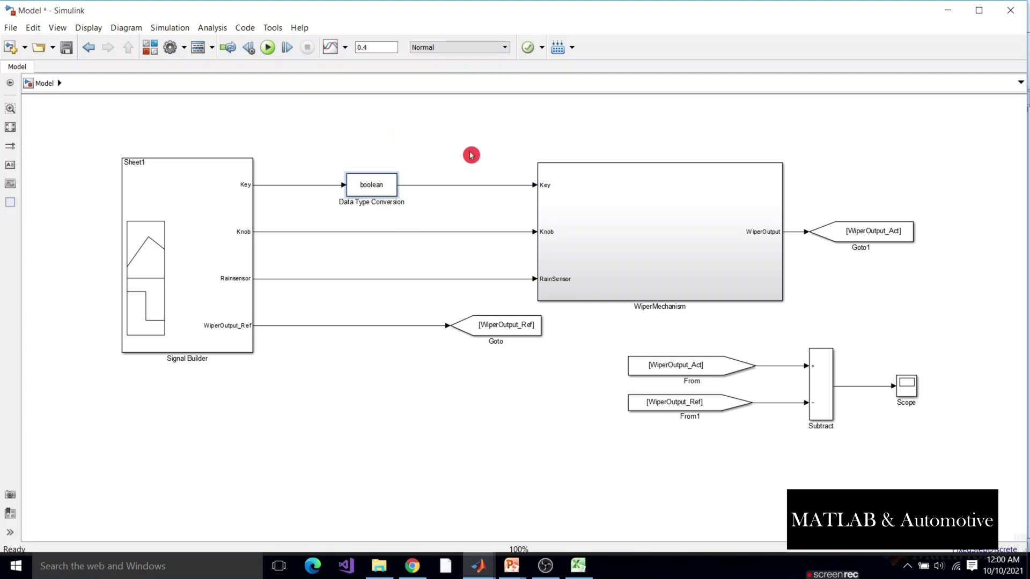
# - Paste boolean conversion copies onto the Knob, Rainsensor and WiperOutput_Ref lines
pyautogui.hotkey('ctrl', 'v')
pyautogui.moveTo(494, 161); pyautogui.dragTo(372, 232)
pyautogui.hotkey('ctrl', 'v')
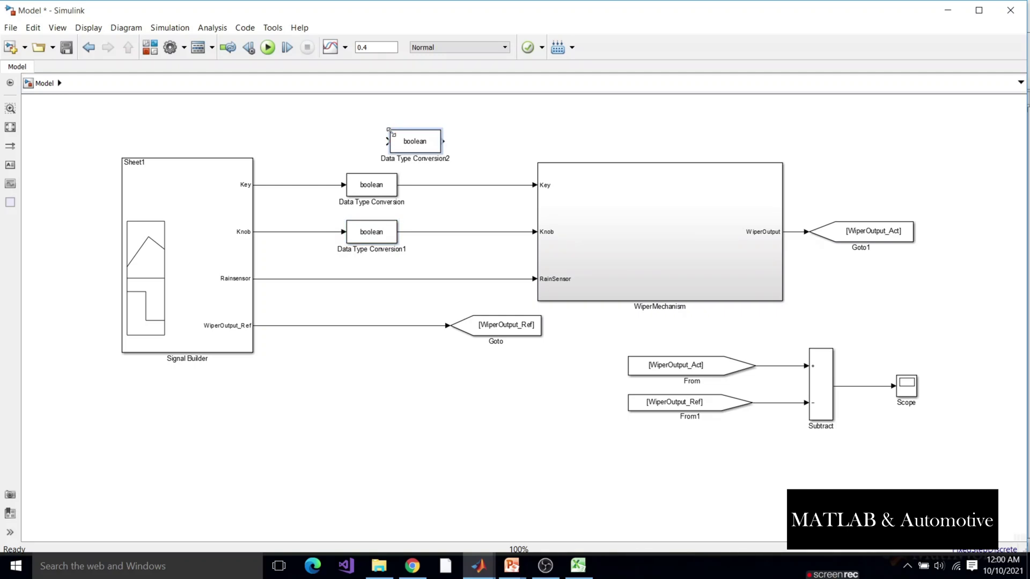
pyautogui.moveTo(403, 158); pyautogui.dragTo(368, 281)
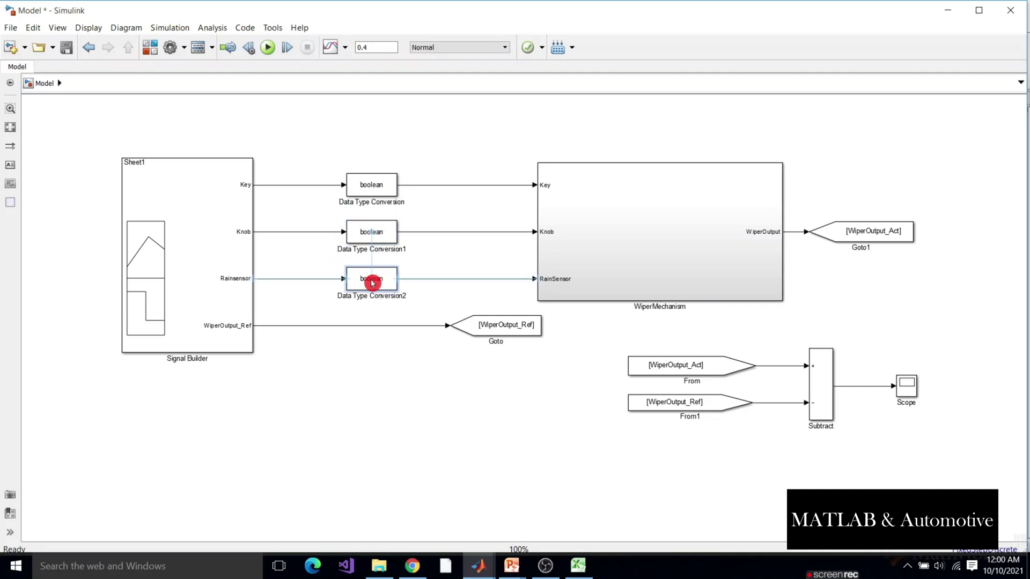
pyautogui.hotkey('ctrl', 'v')
pyautogui.moveTo(429, 140); pyautogui.dragTo(377, 334)
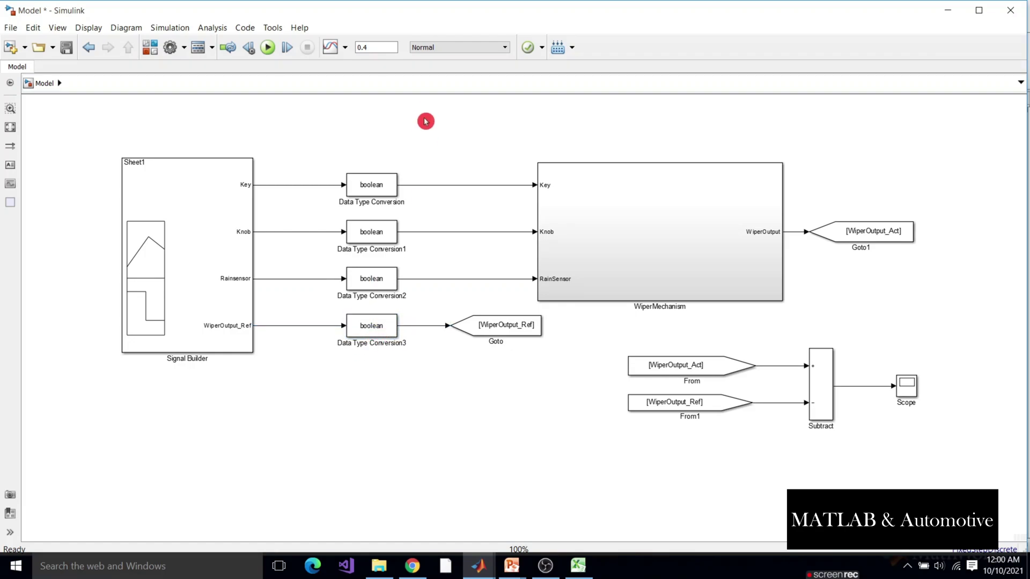
pyautogui.click(271, 48)
pyautogui.click(905, 387)
pyautogui.doubleClick(906, 387)
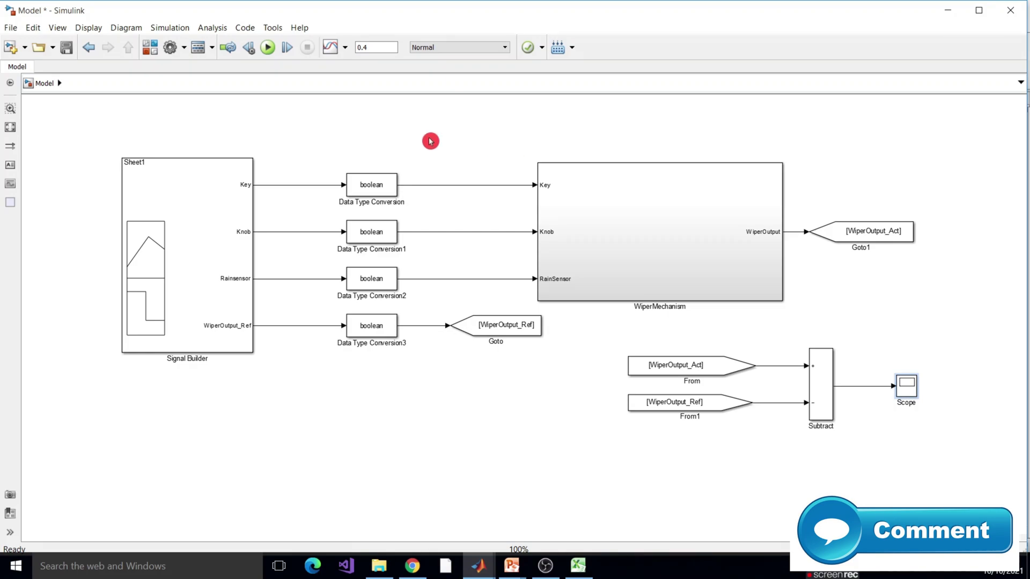
# - Enable coverage for this model with Decision and MCDC metrics, then run the simulation
pyautogui.click(228, 28)
pyautogui.moveTo(270, 229)
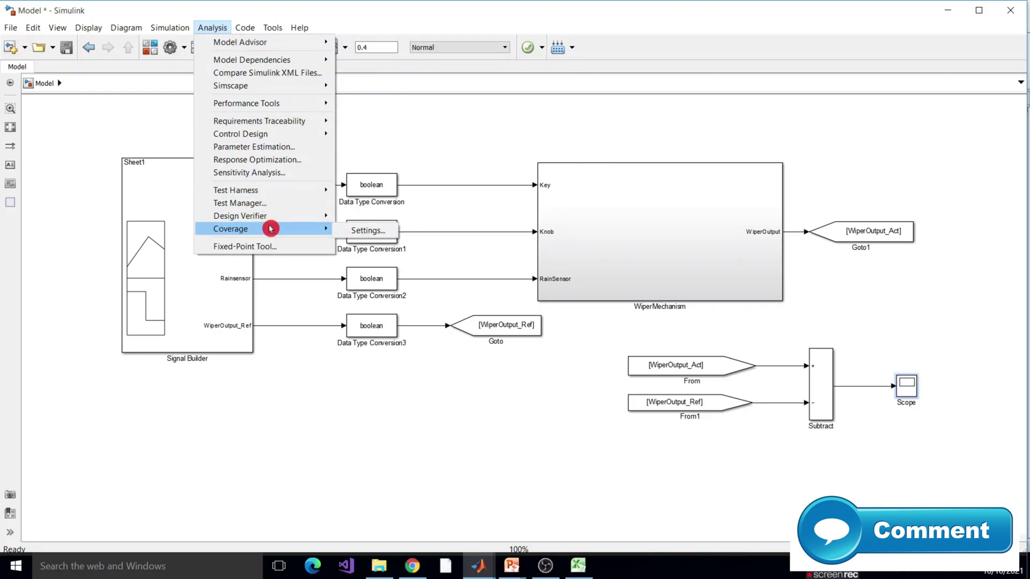
pyautogui.click(389, 232)
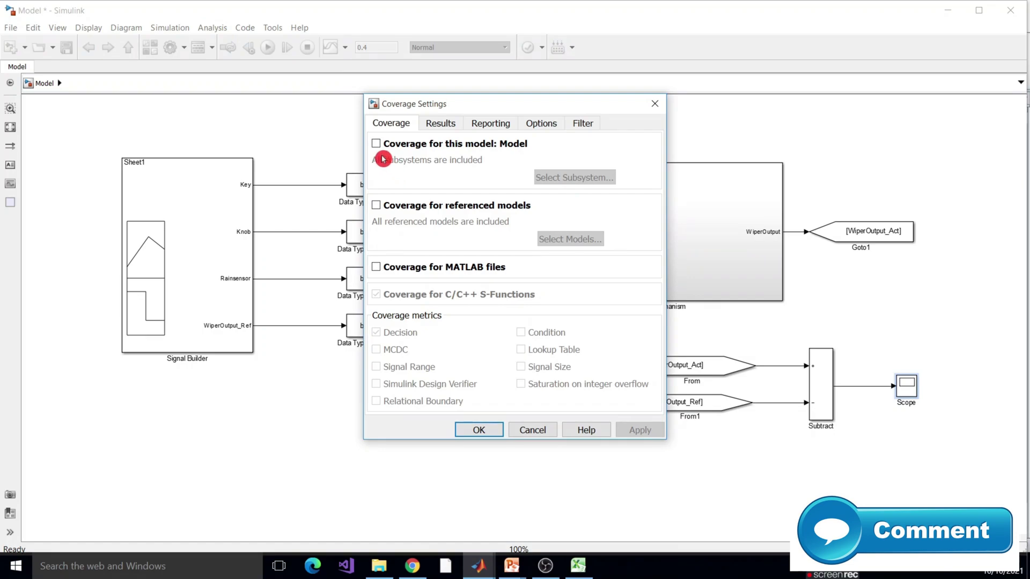
pyautogui.click(377, 144)
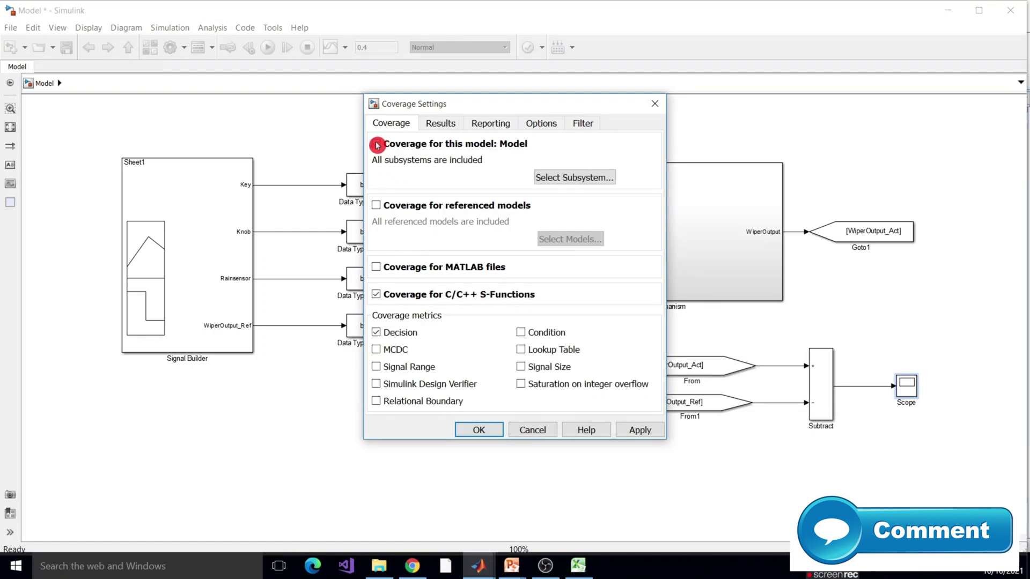
pyautogui.click(377, 350)
pyautogui.click(636, 431)
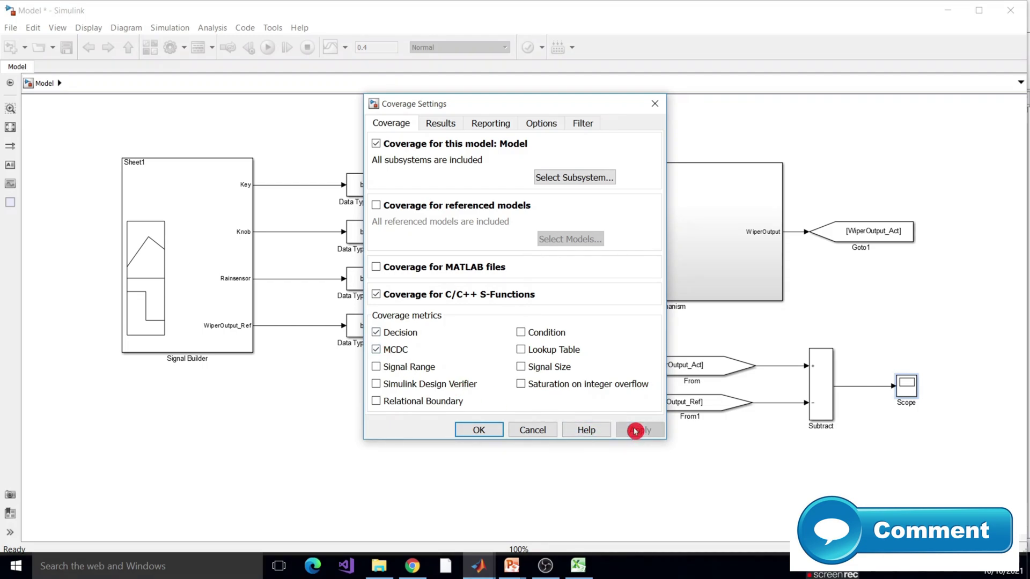
pyautogui.click(488, 430)
pyautogui.click(270, 53)
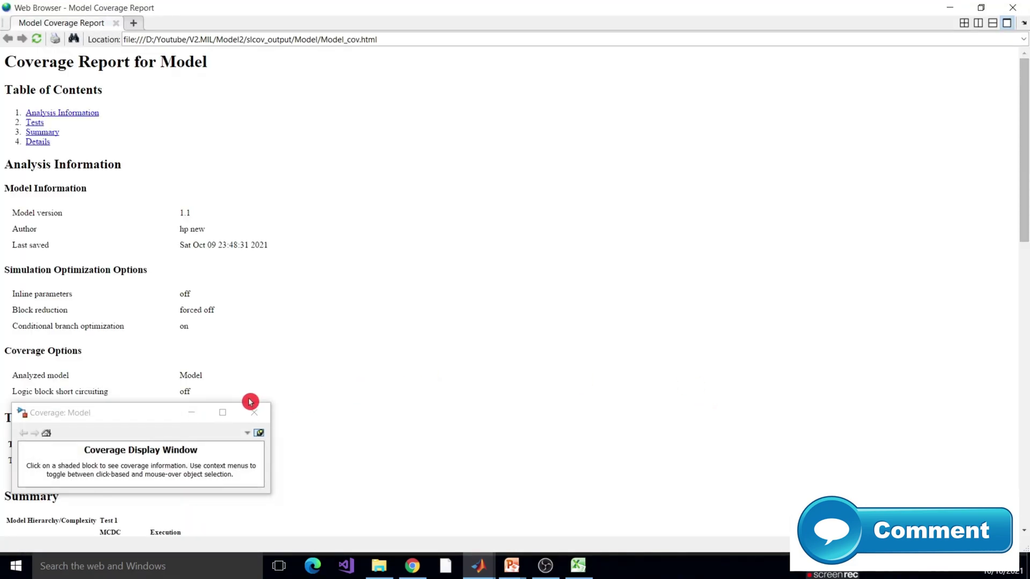
# - Check the coverage report summary (75% MCDC, 100% execution), then minimize the browser
pyautogui.click(195, 413)
pyautogui.scroll(-1, 515, 306)
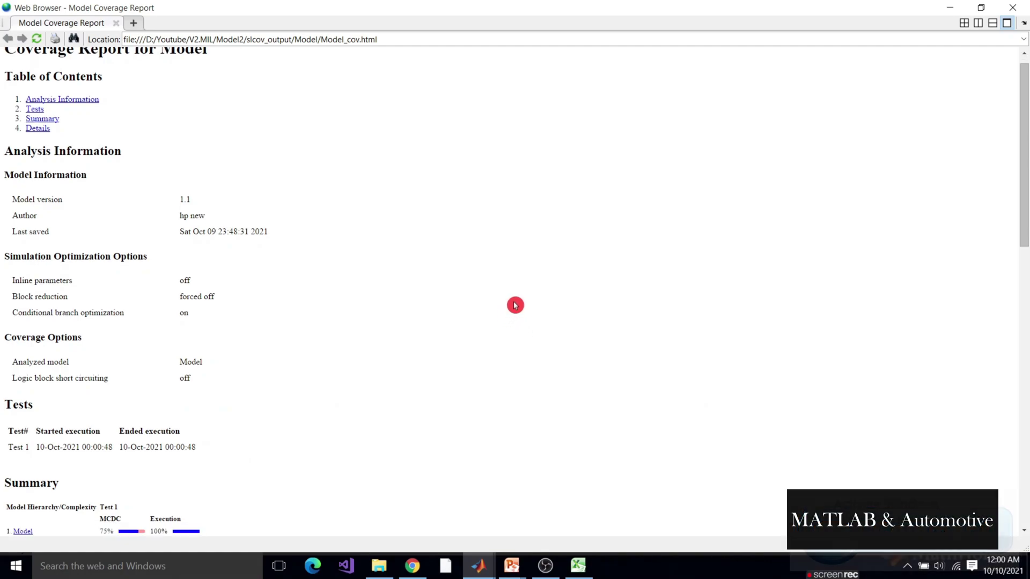
pyautogui.scroll(1, 515, 306)
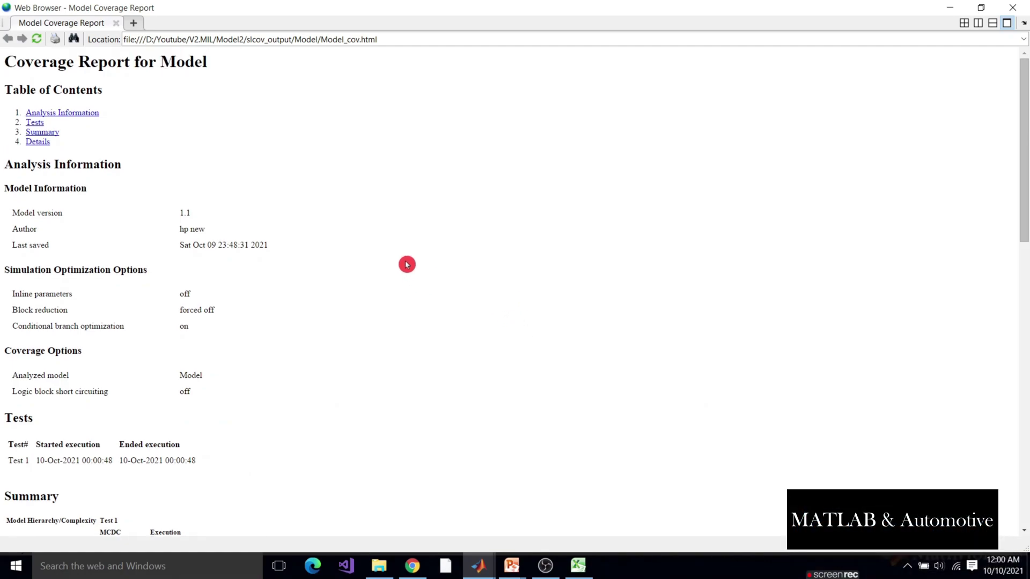
pyautogui.scroll(-6, 407, 265)
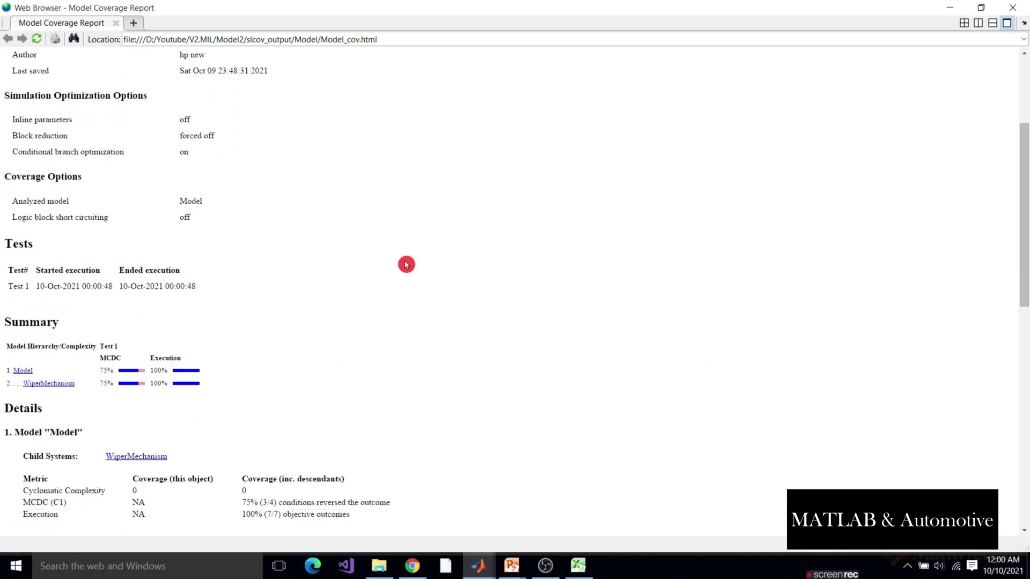
pyautogui.scroll(1, 407, 265)
pyautogui.scroll(3, 403, 267)
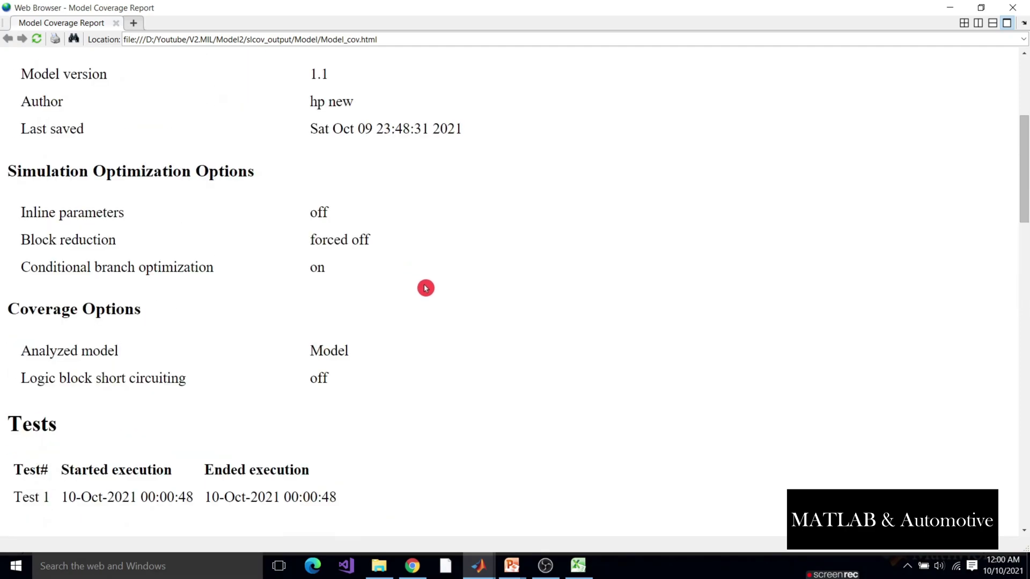
pyautogui.scroll(-7, 426, 290)
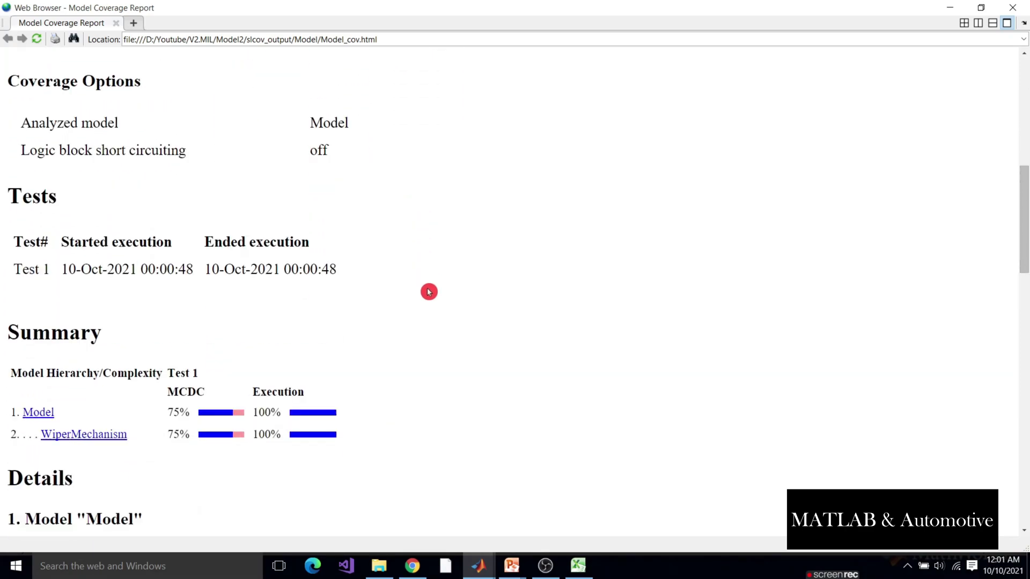
pyautogui.scroll(-3, 429, 292)
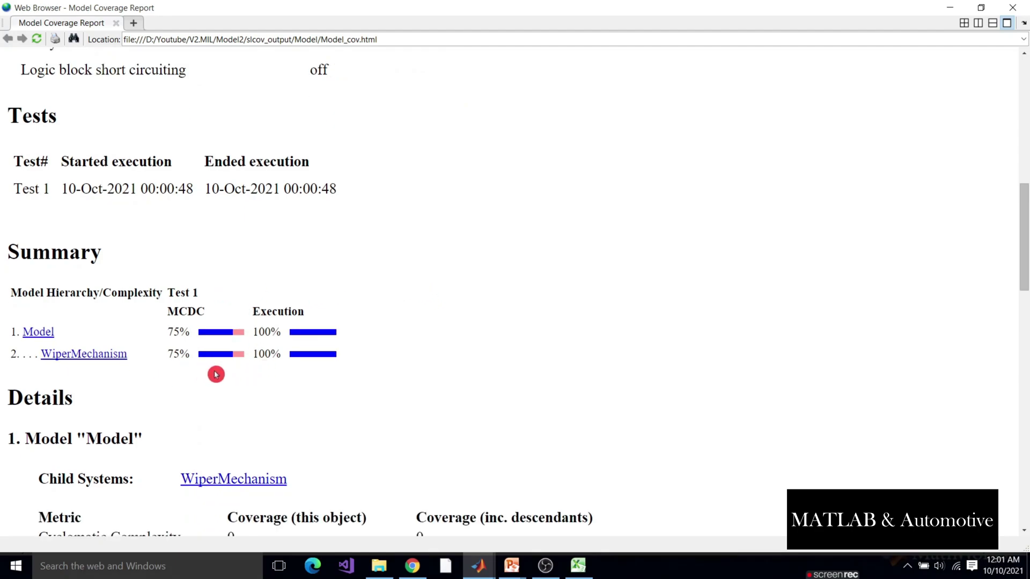
pyautogui.click(954, 8)
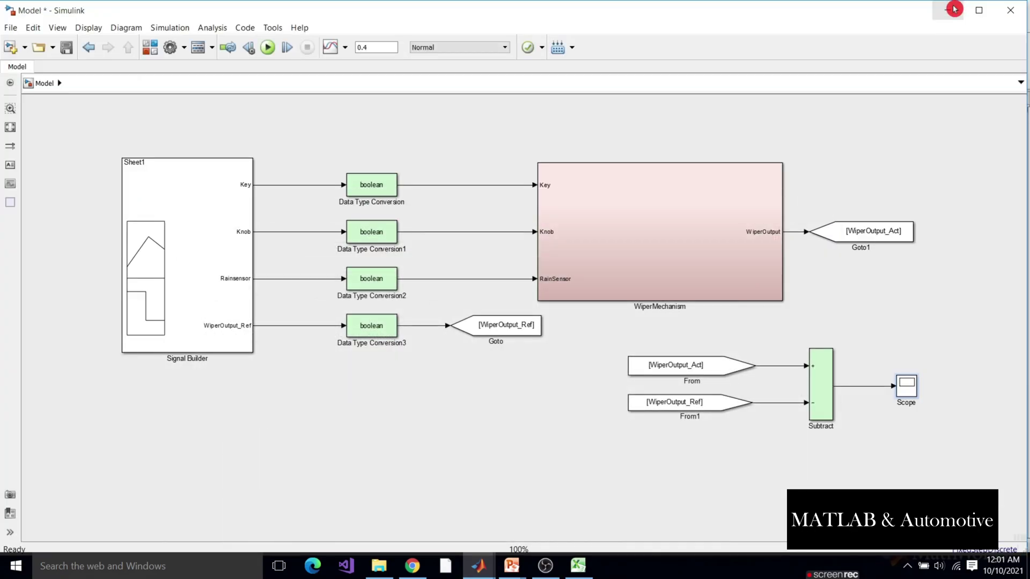
# - Open WiperMechanism to view AND/OR coverage colours, then minimize Simulink to reach Excel
pyautogui.doubleClick(670, 226)
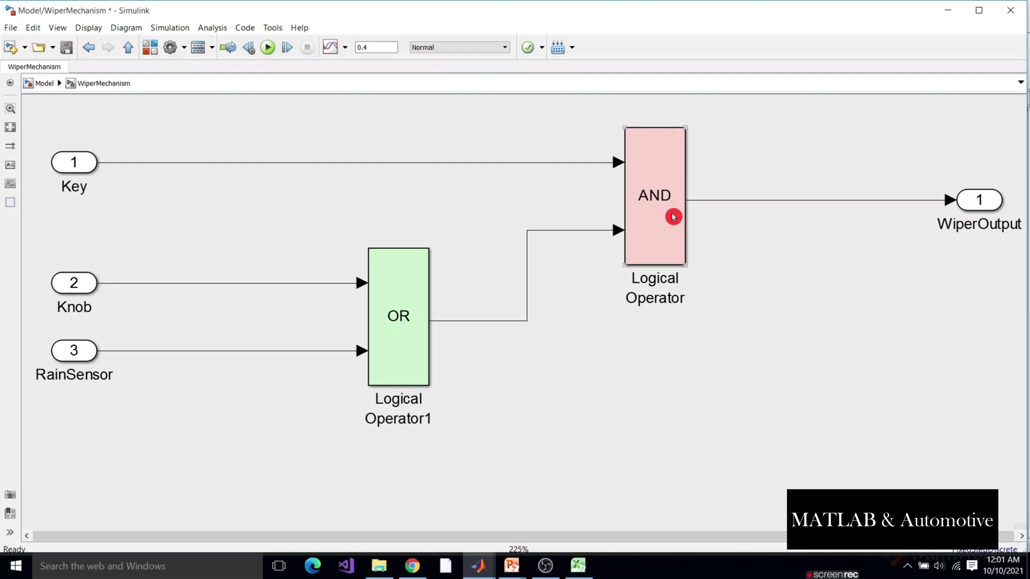
pyautogui.click(948, 10)
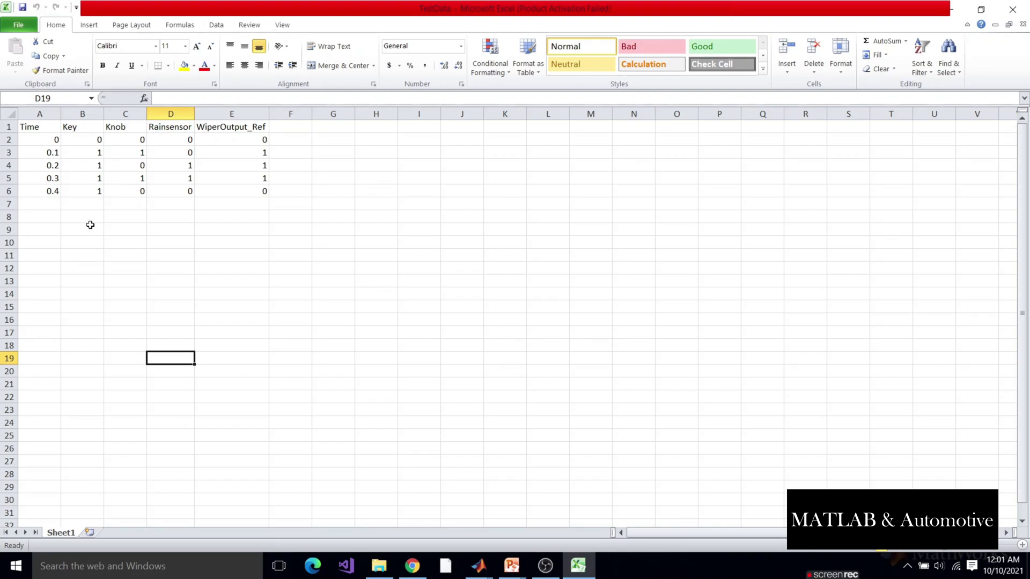
# - Fill row 7 (A7:E7) with time 0.5, Key 0, Knob 1, Rainsensor 1, WiperOutput_Ref 0
pyautogui.click(54, 205)
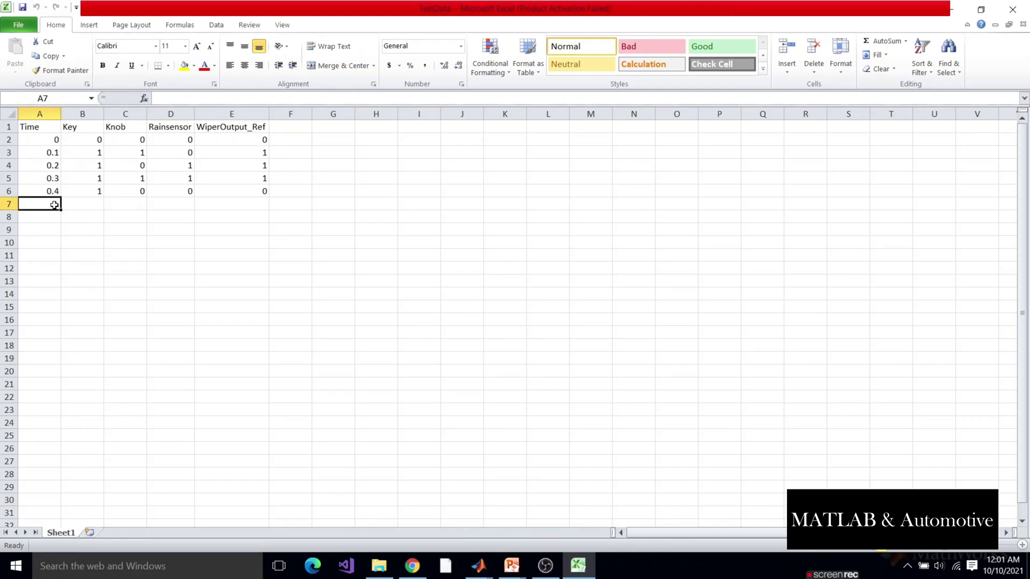
pyautogui.write('0.5')
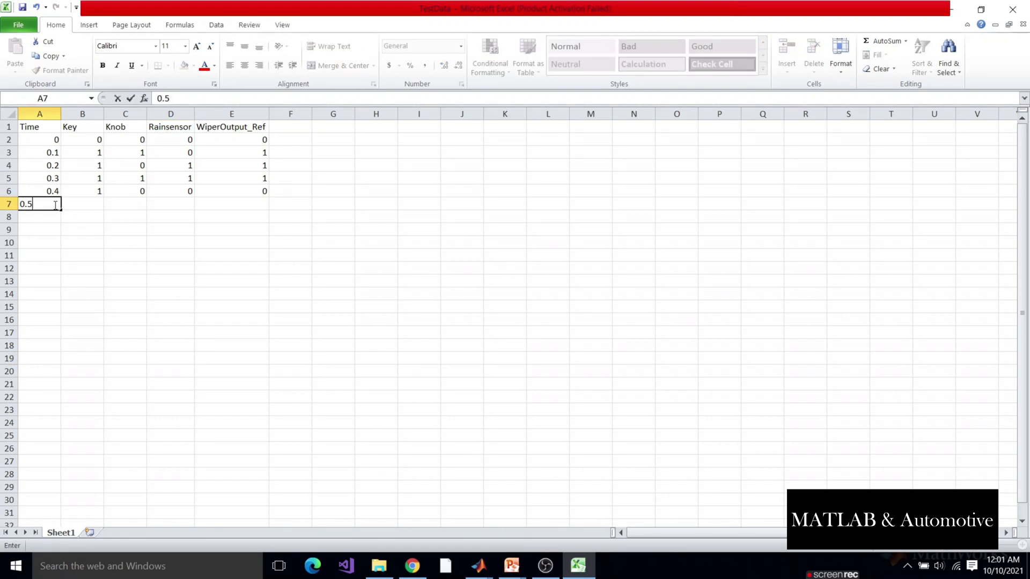
pyautogui.press('Tab')
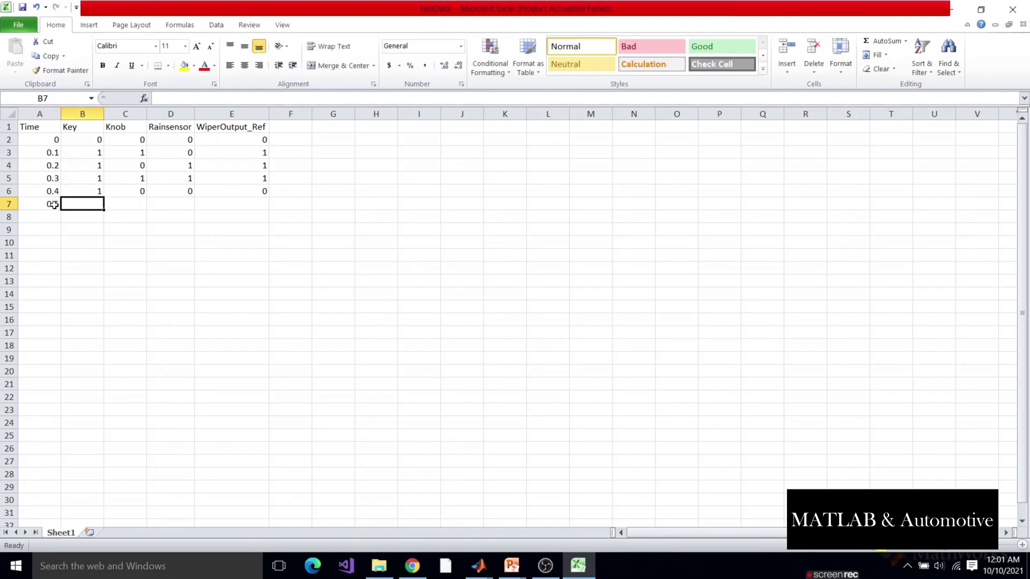
pyautogui.write('0')
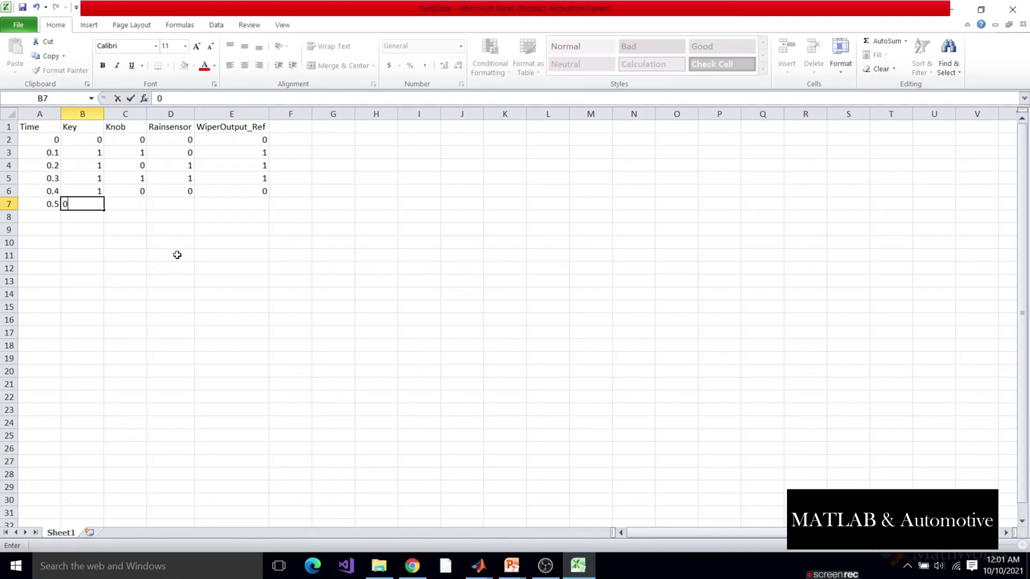
pyautogui.press('Tab')
pyautogui.write('1')
pyautogui.press('Tab')
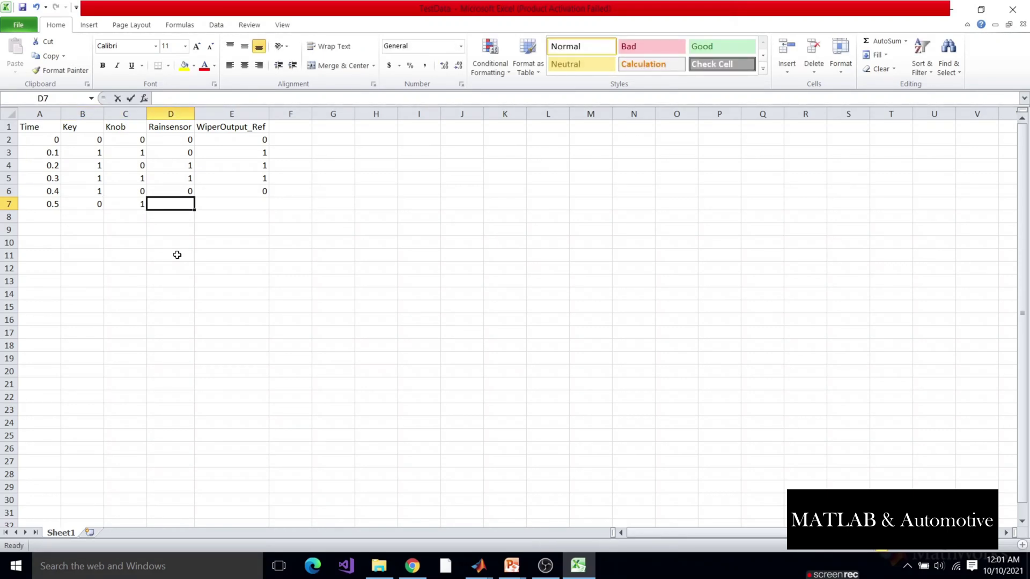
pyautogui.write('1')
pyautogui.press('Tab')
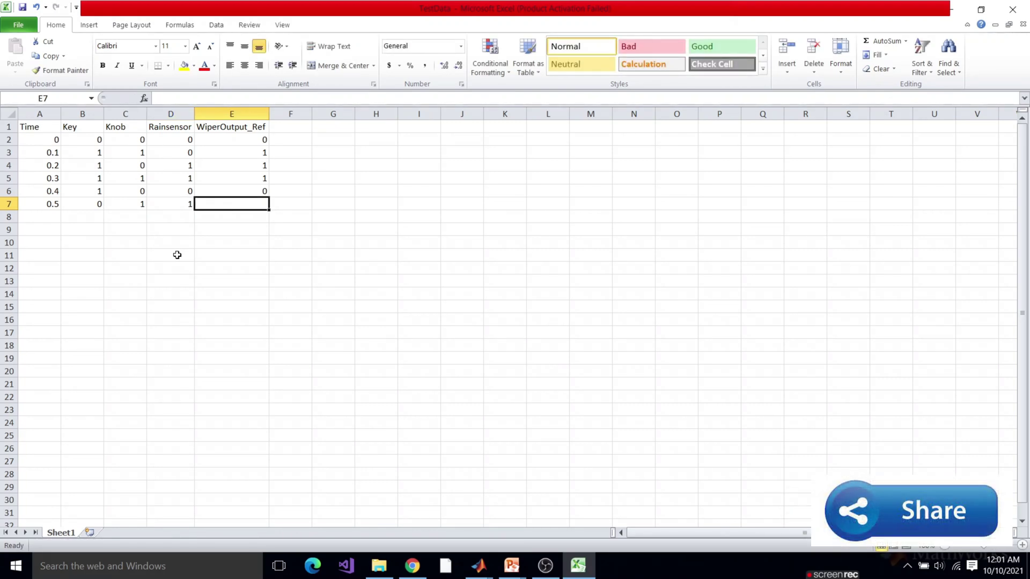
pyautogui.write('0')
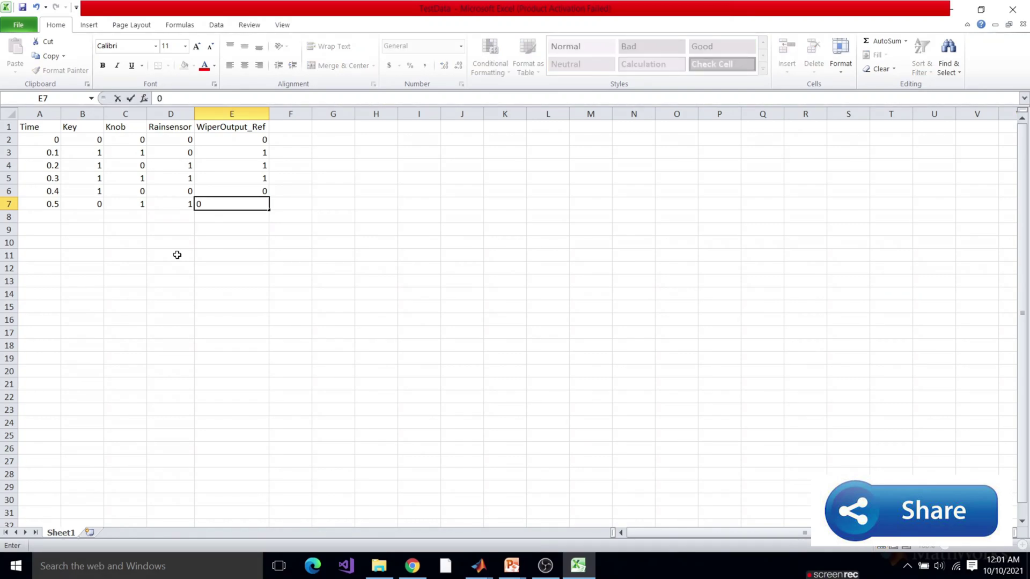
pyautogui.click(284, 244)
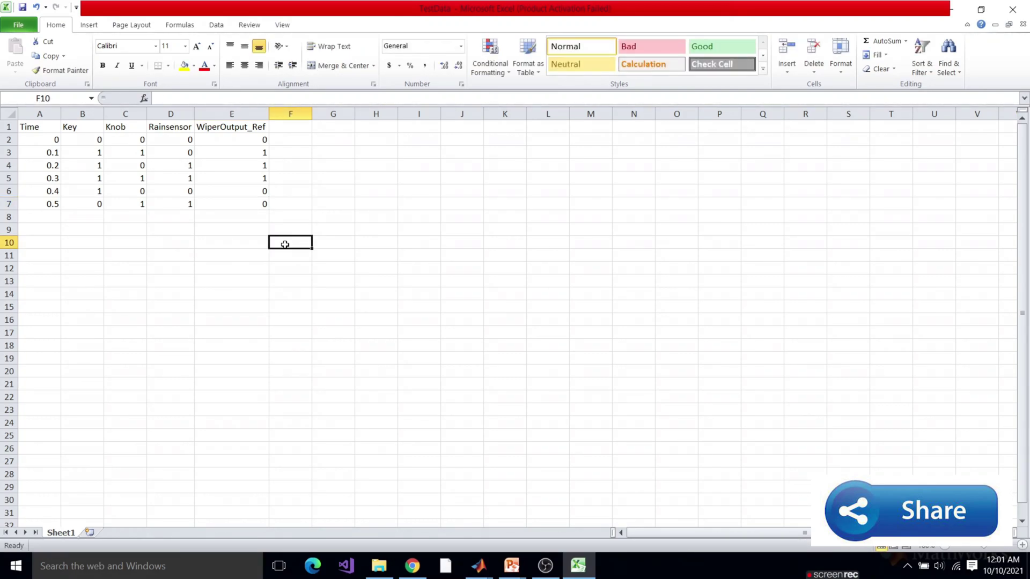
# - Return to the top-level Model diagram and open the Signal Builder editor
pyautogui.moveTo(479, 566)
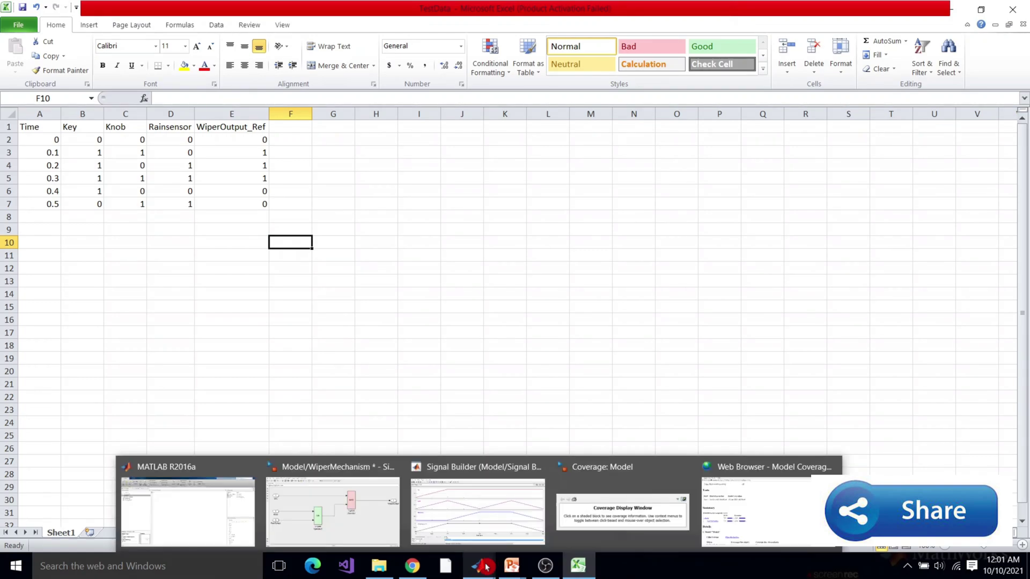
pyautogui.click(469, 528)
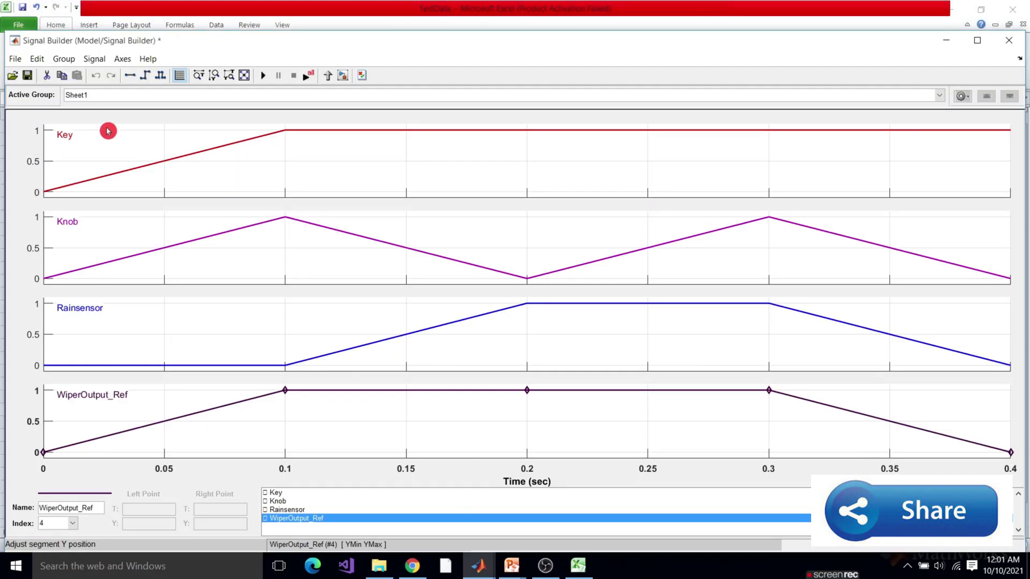
pyautogui.click(1004, 42)
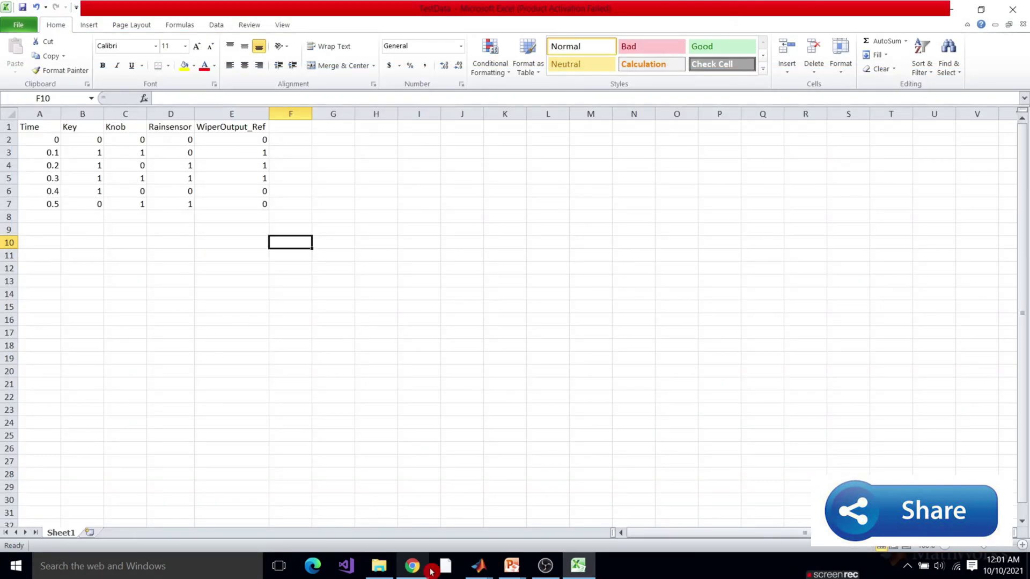
pyautogui.moveTo(478, 566)
pyautogui.click(422, 524)
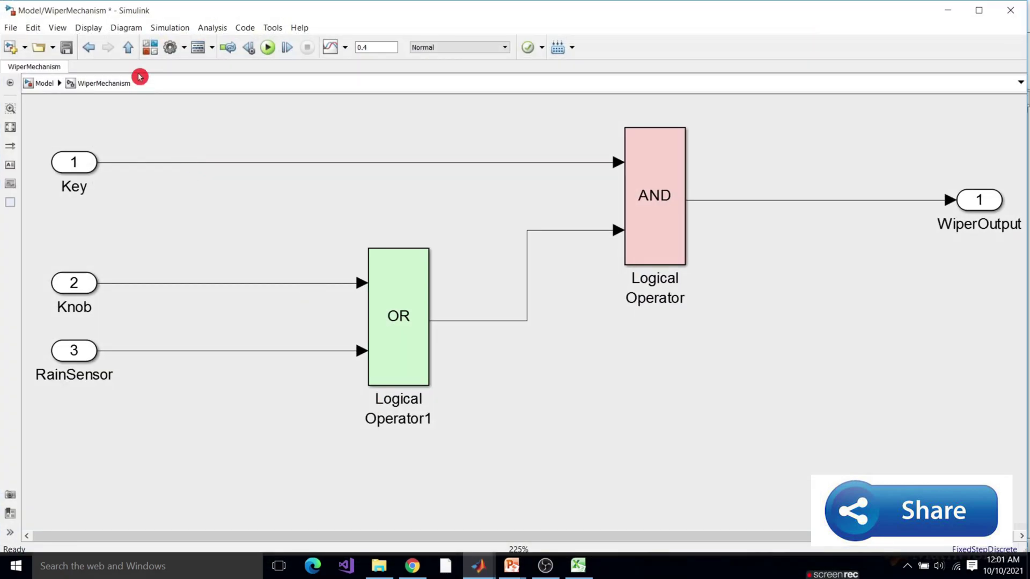
pyautogui.click(128, 48)
pyautogui.doubleClick(208, 236)
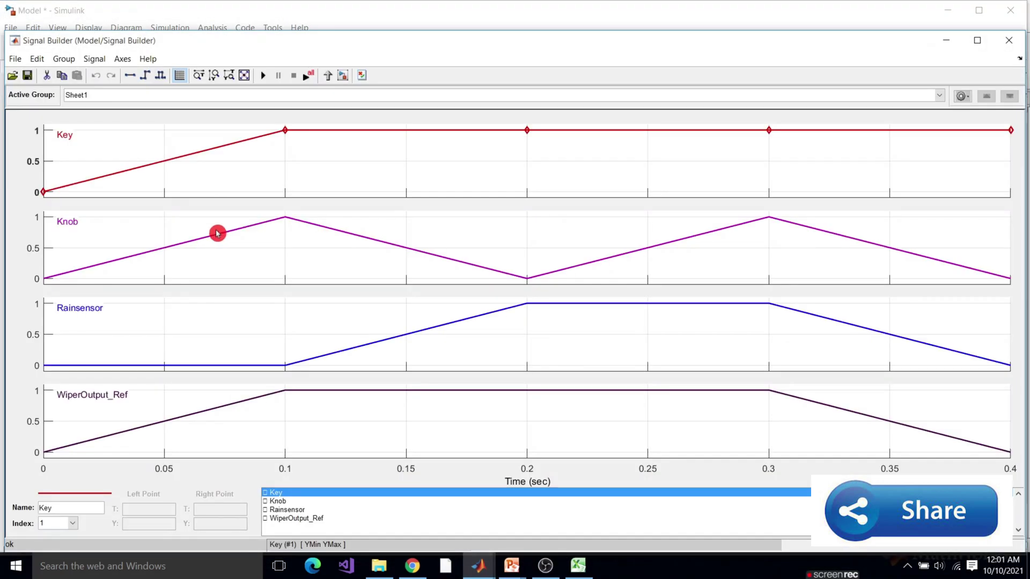
# - Import signal data from TestData.xlsx, selecting Sheet1
pyautogui.click(15, 59)
pyautogui.click(118, 118)
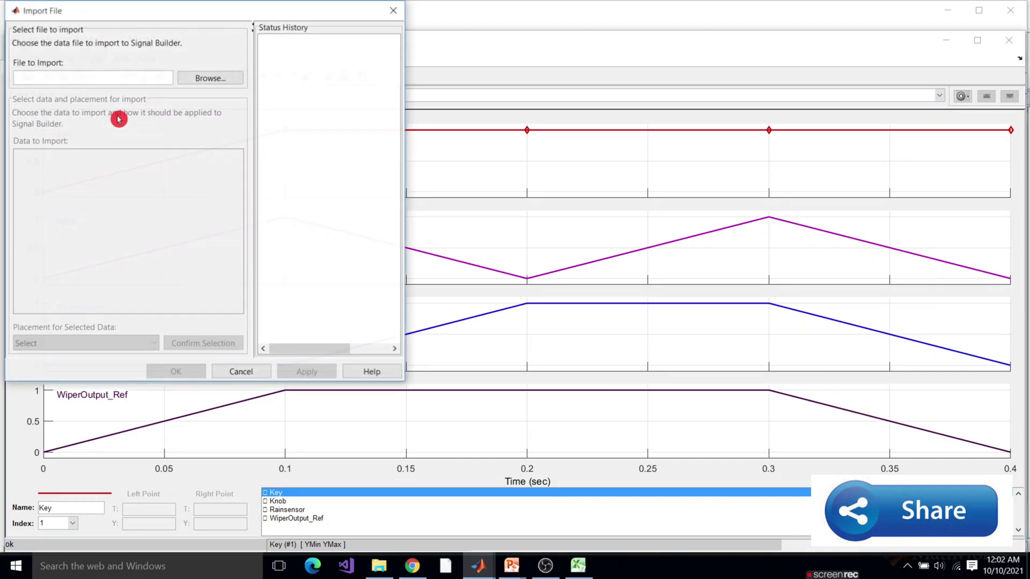
pyautogui.click(202, 81)
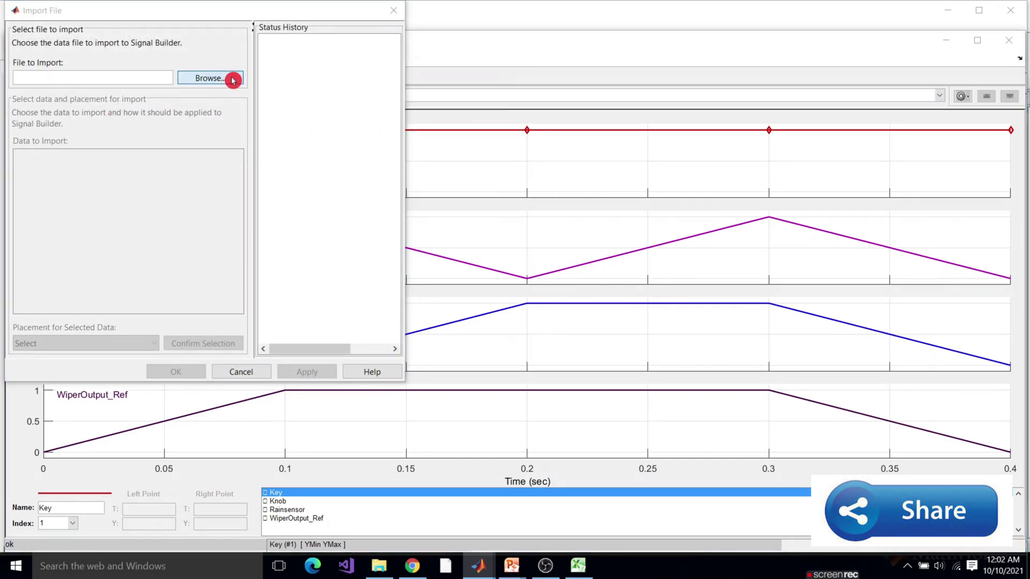
pyautogui.click(212, 131)
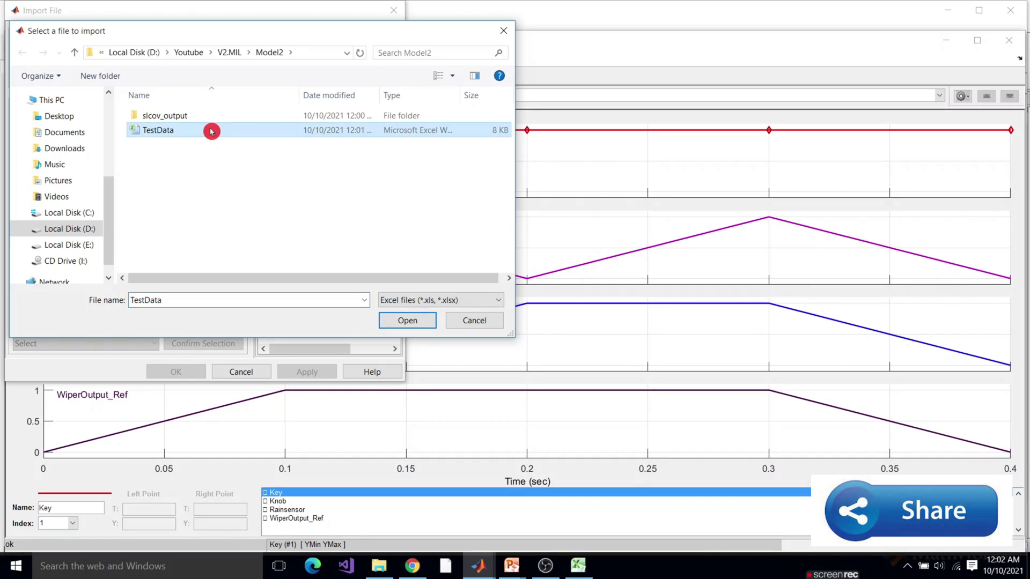
pyautogui.click(420, 320)
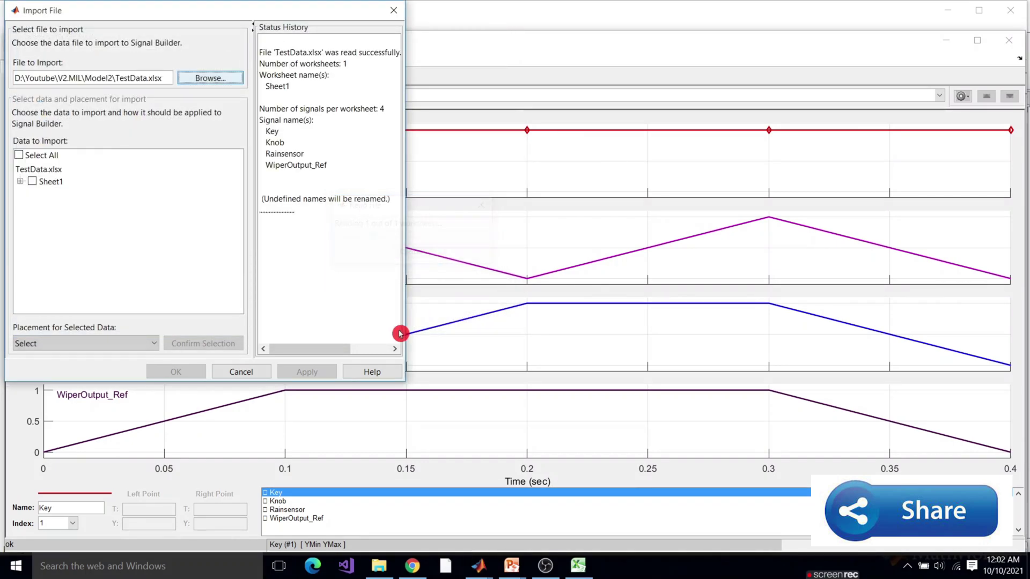
pyautogui.click(34, 183)
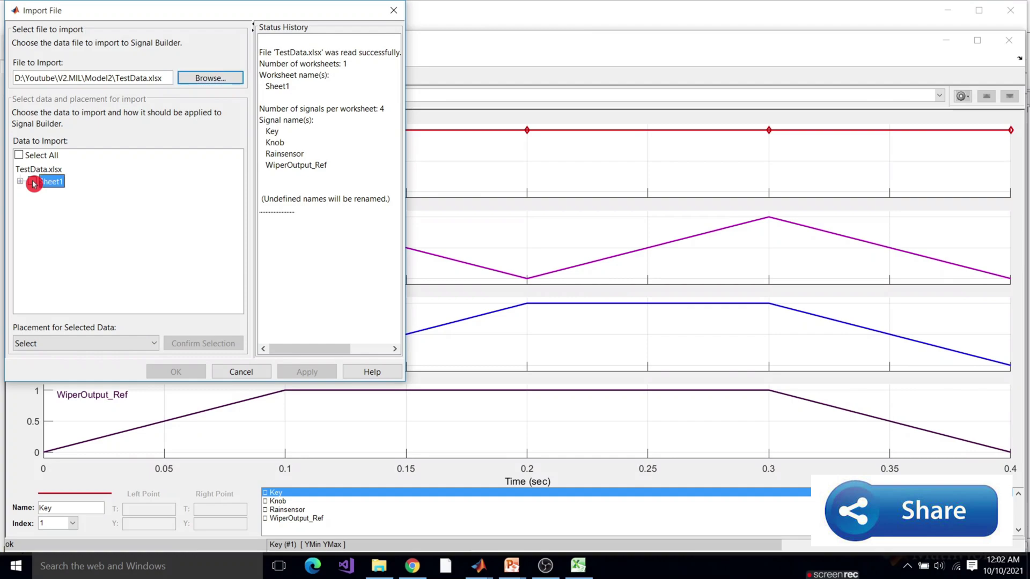
# - Replace the existing dataset with the imported data and apply without saving old signals
pyautogui.click(155, 344)
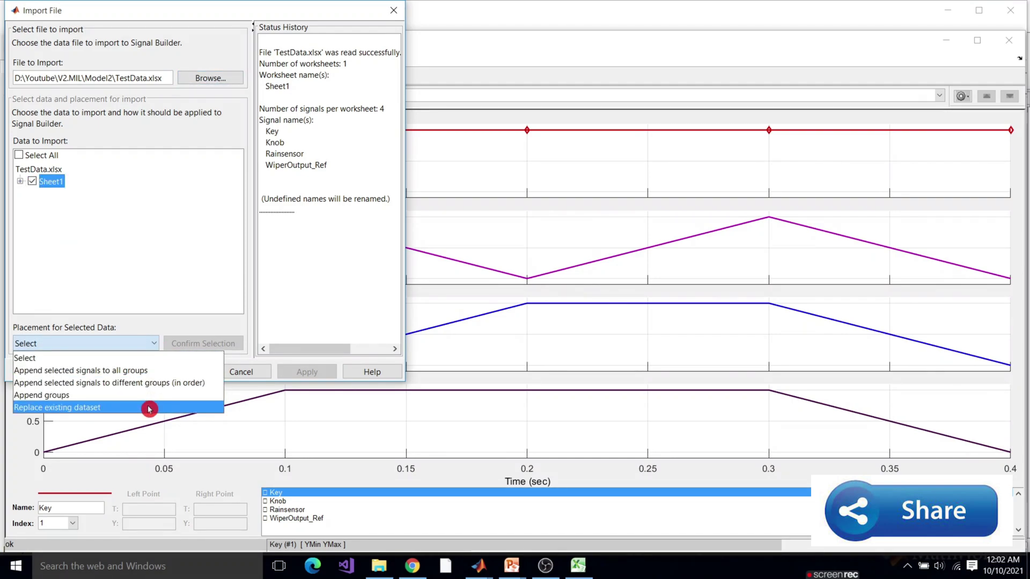
pyautogui.click(149, 409)
pyautogui.click(229, 345)
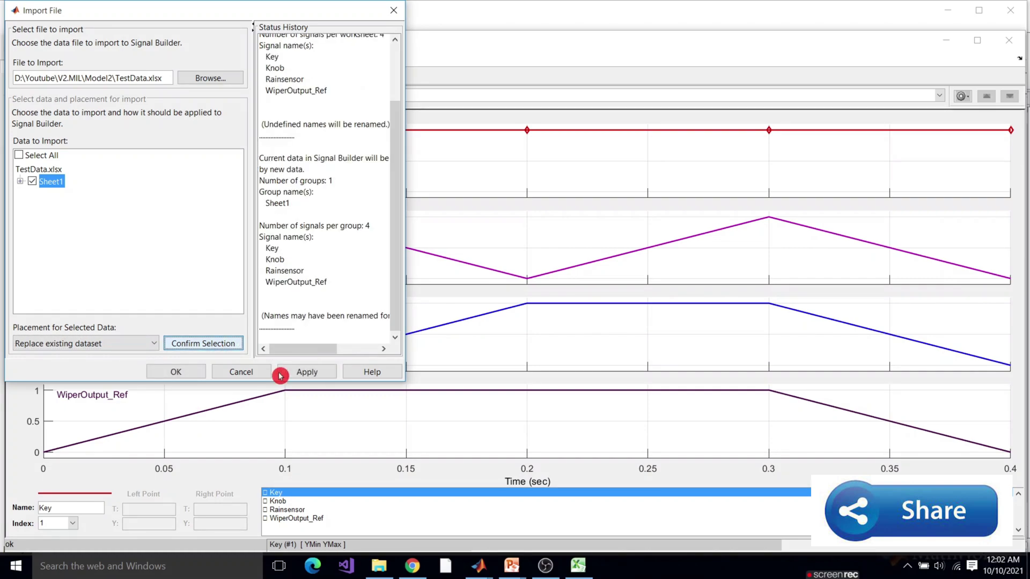
pyautogui.click(330, 372)
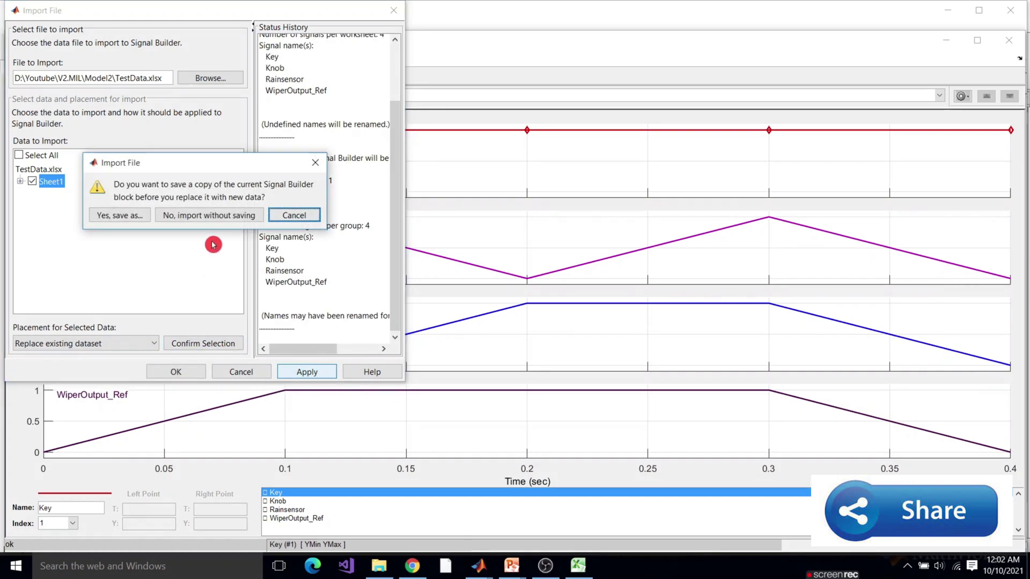
pyautogui.click(258, 215)
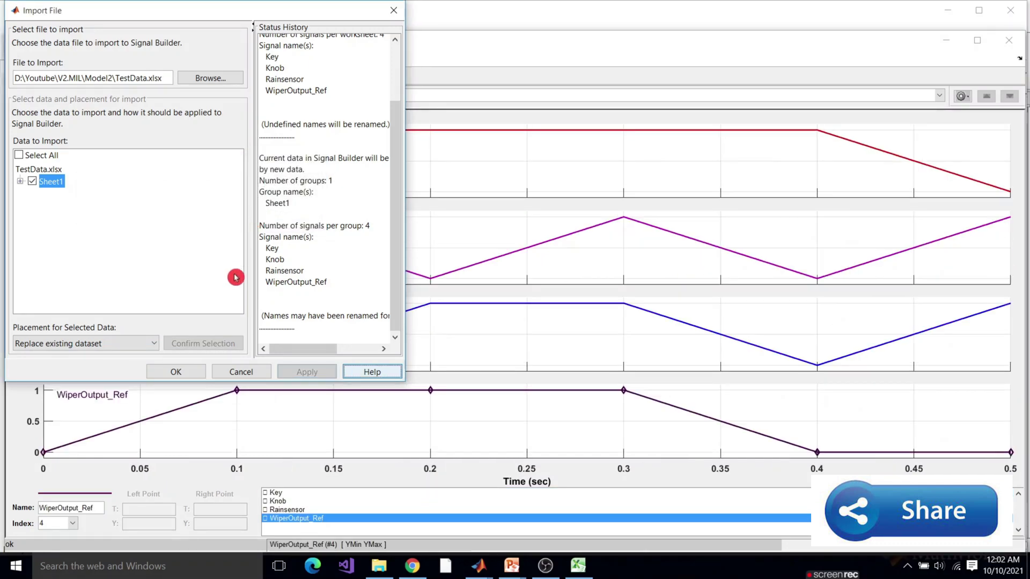
pyautogui.click(185, 374)
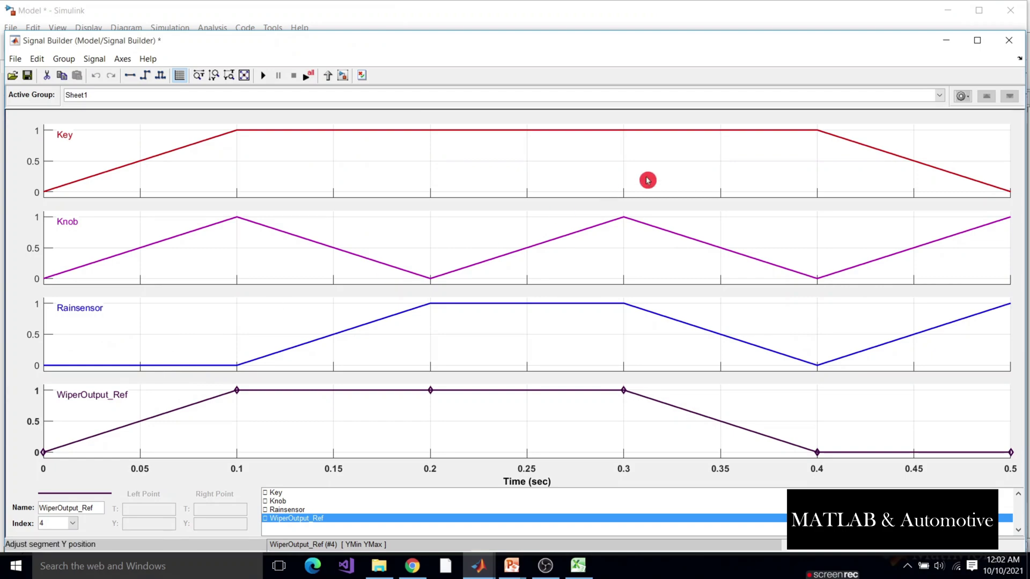
# - Check the imported signals and set the simulation stop time to 0.5
pyautogui.click(944, 40)
pyautogui.click(372, 286)
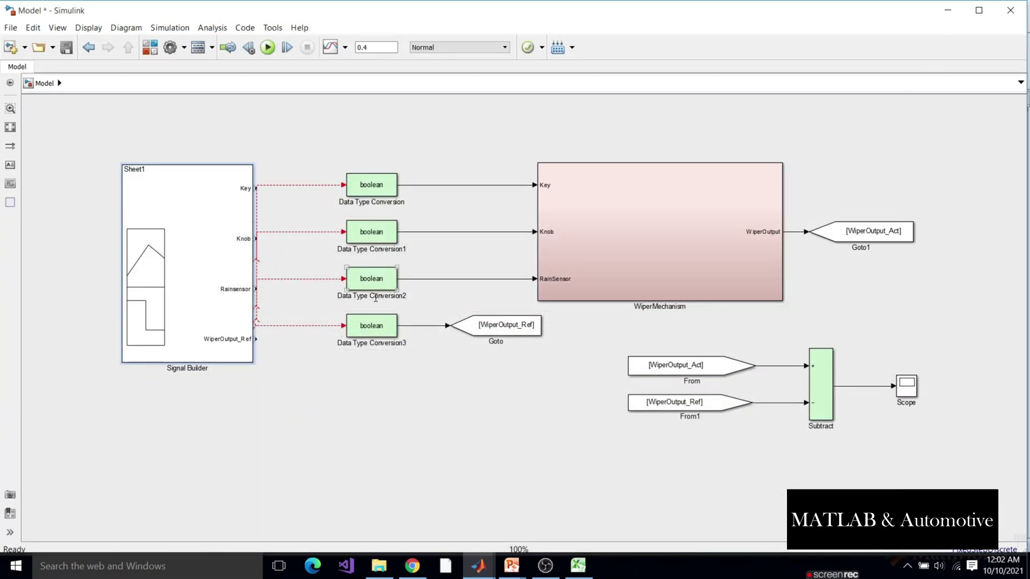
pyautogui.doubleClick(166, 226)
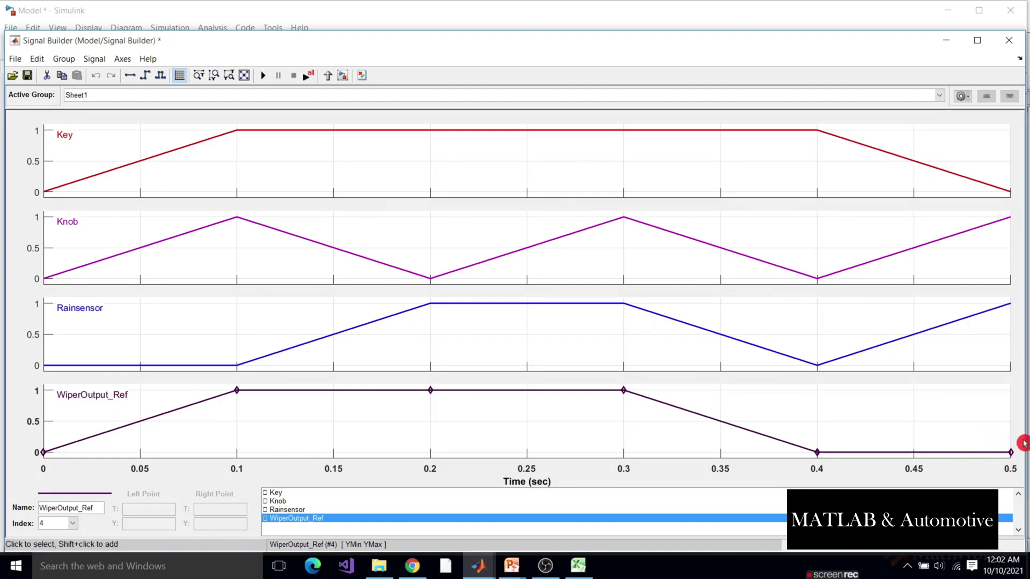
pyautogui.click(946, 42)
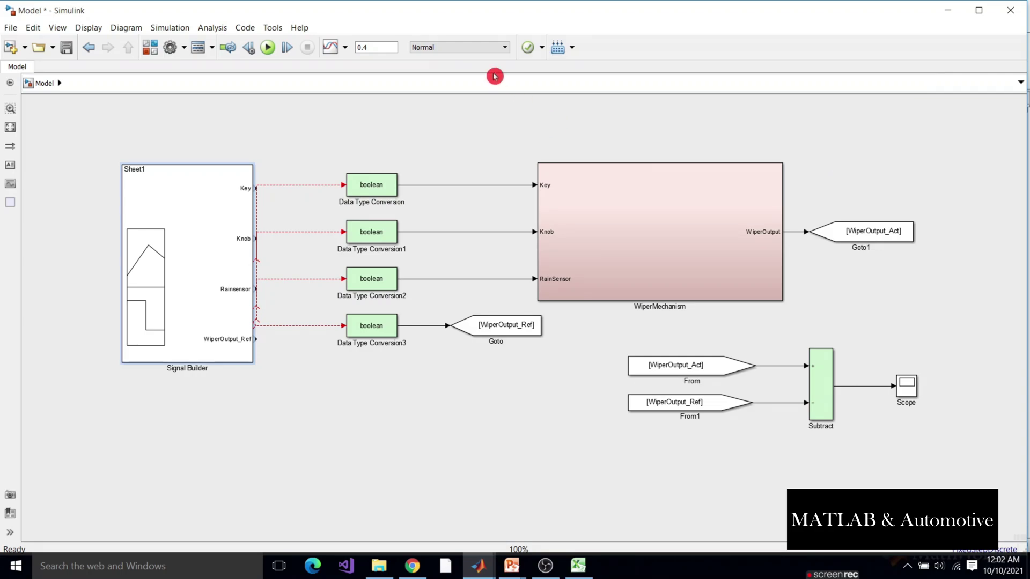
pyautogui.doubleClick(383, 49)
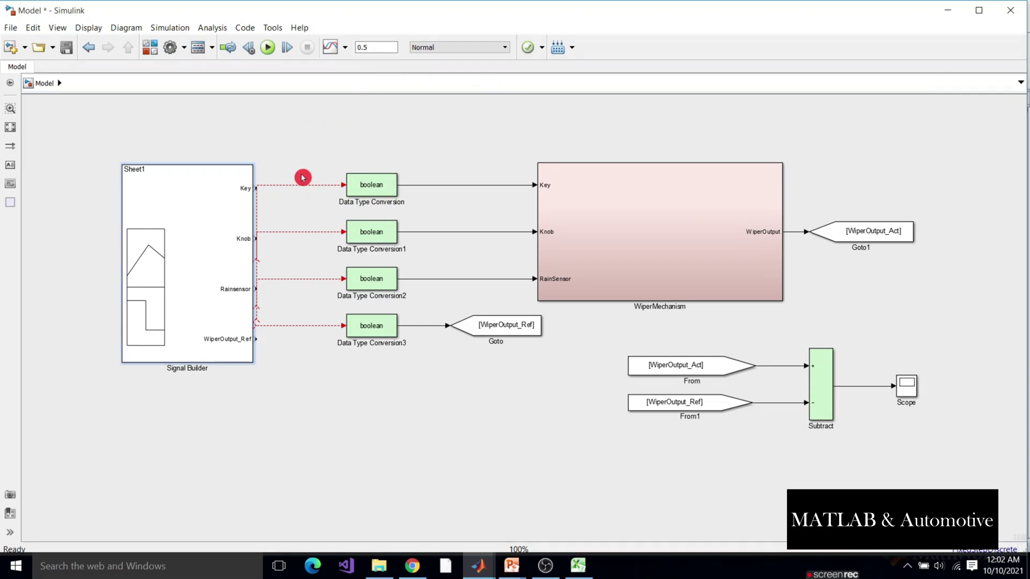
# - Delete the broken lines and wire Key, Knob, Rainsensor, WiperOutput_Ref outputs to their conversion blocks
pyautogui.moveTo(288, 160); pyautogui.dragTo(306, 354)
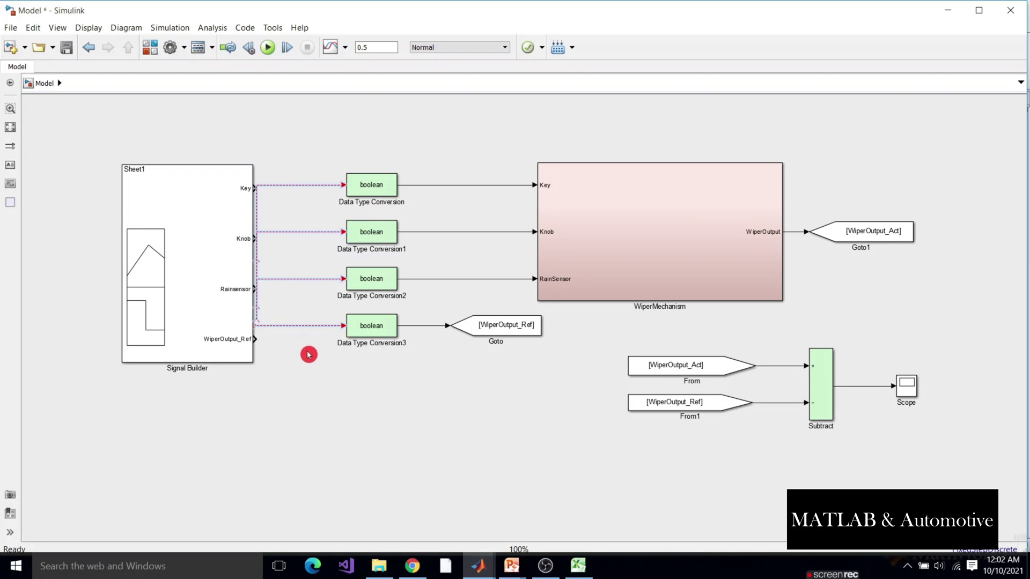
pyautogui.press('Delete')
pyautogui.click(259, 207)
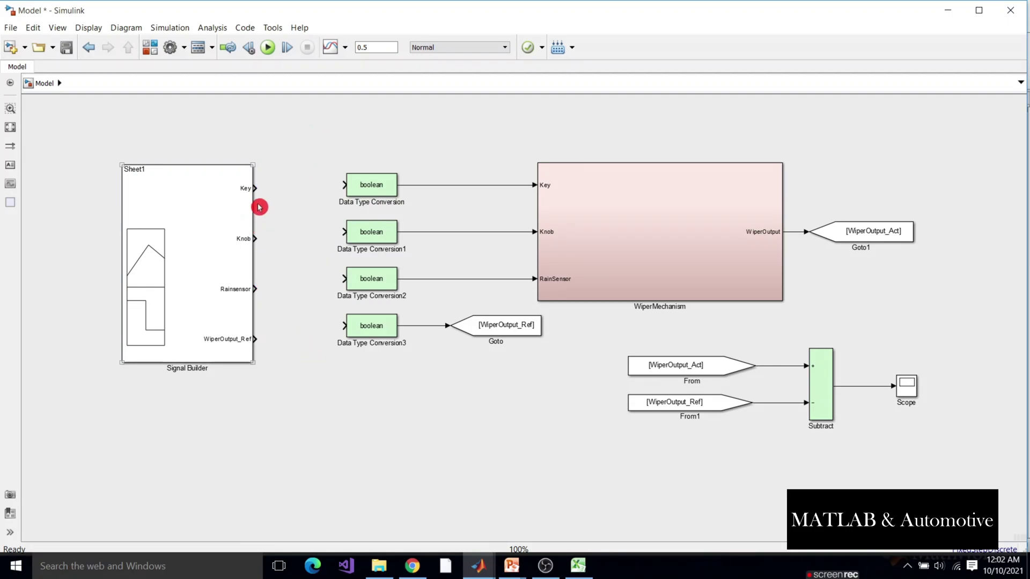
pyautogui.click(253, 191)
pyautogui.moveTo(254, 188); pyautogui.dragTo(344, 185)
pyautogui.moveTo(228, 247); pyautogui.dragTo(344, 231)
pyautogui.click(260, 287)
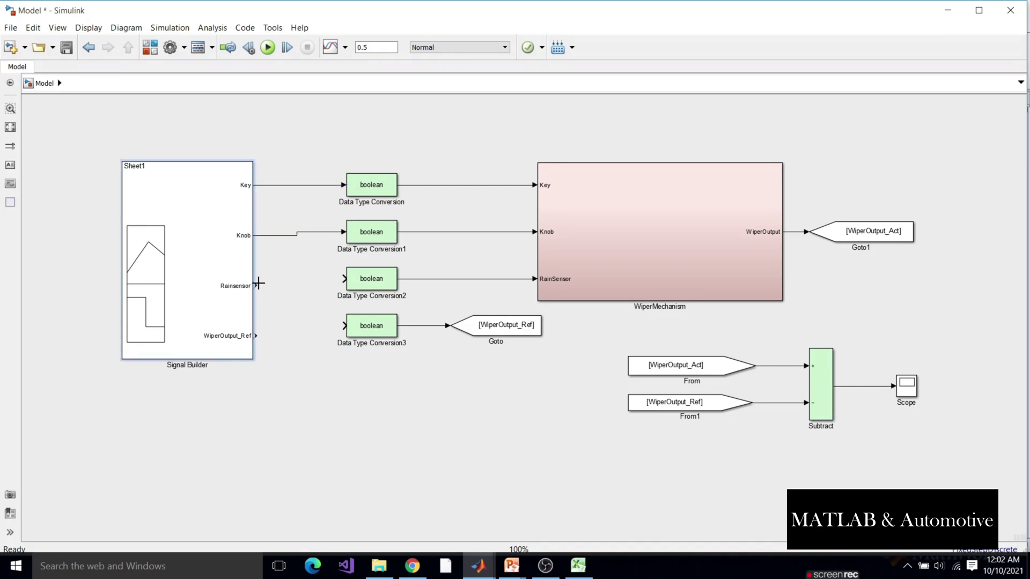
pyautogui.moveTo(320, 275); pyautogui.dragTo(344, 279)
pyautogui.moveTo(258, 285); pyautogui.dragTo(231, 281)
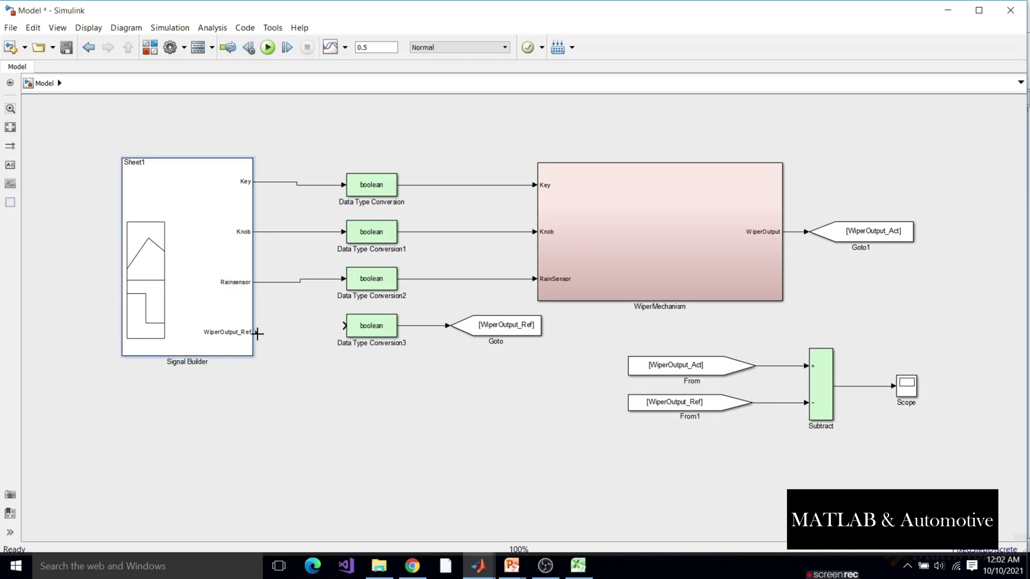
pyautogui.moveTo(274, 333); pyautogui.dragTo(343, 326)
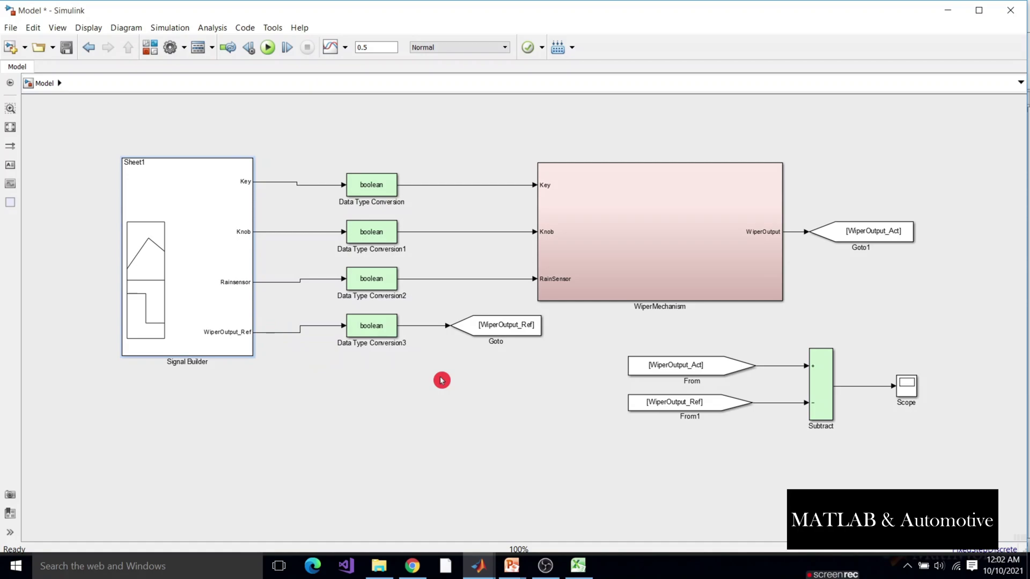
pyautogui.click(447, 381)
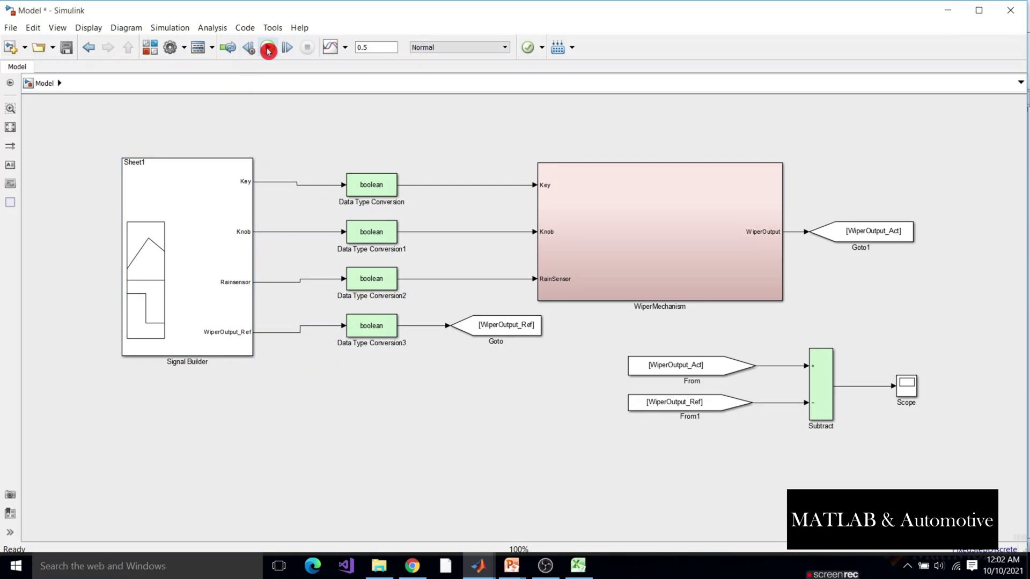
# - Rerun and confirm 100% MCDC and execution coverage for Model and WiperMechanism in the report
pyautogui.click(268, 50)
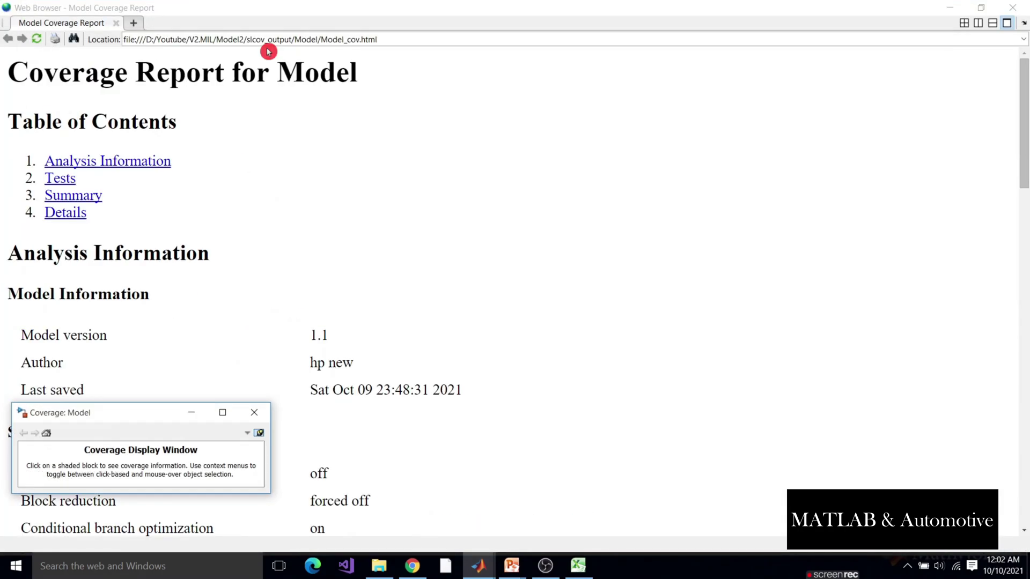
pyautogui.click(191, 413)
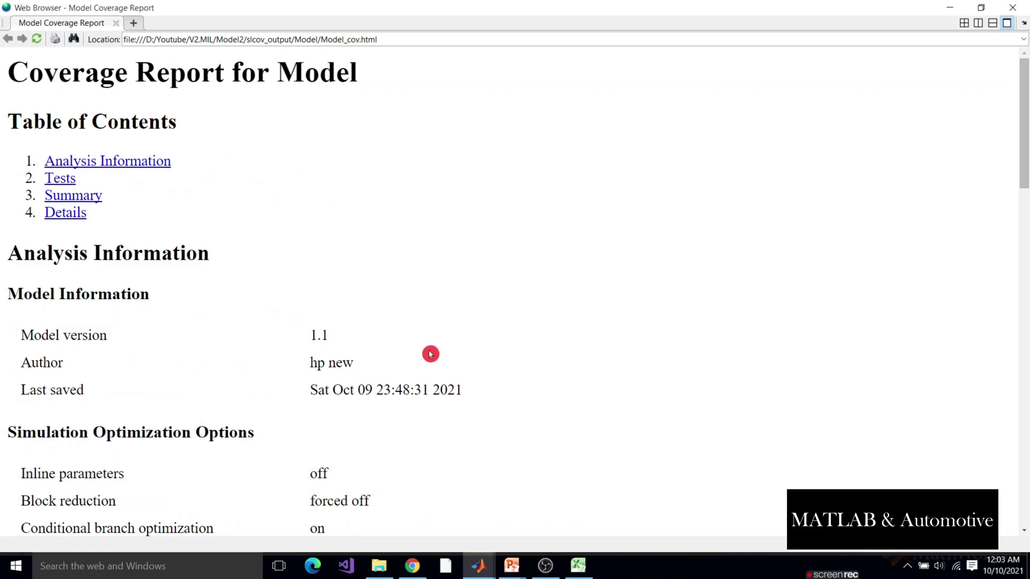
pyautogui.scroll(-1, 432, 352)
pyautogui.scroll(-6, 435, 352)
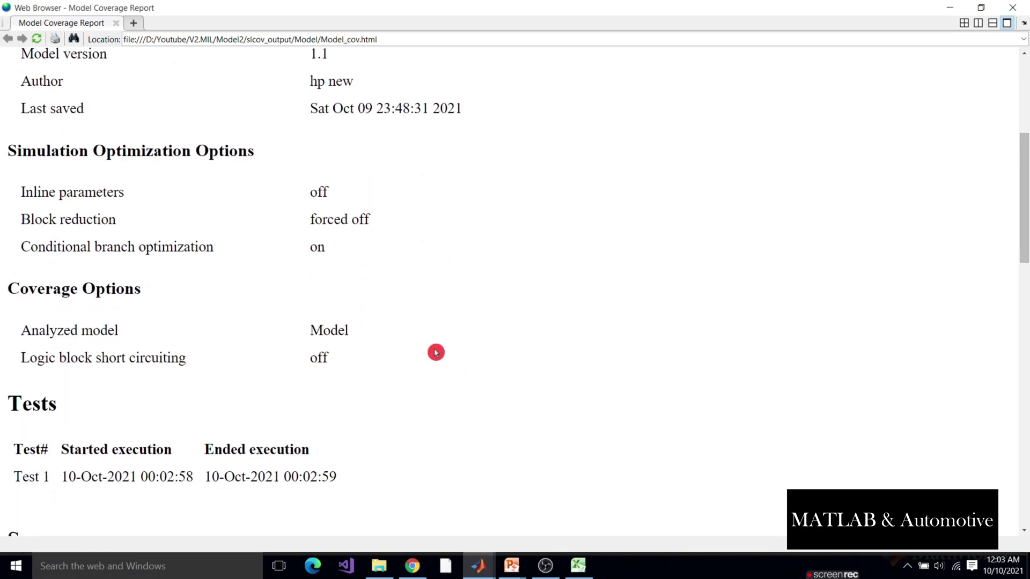
pyautogui.scroll(-2, 435, 353)
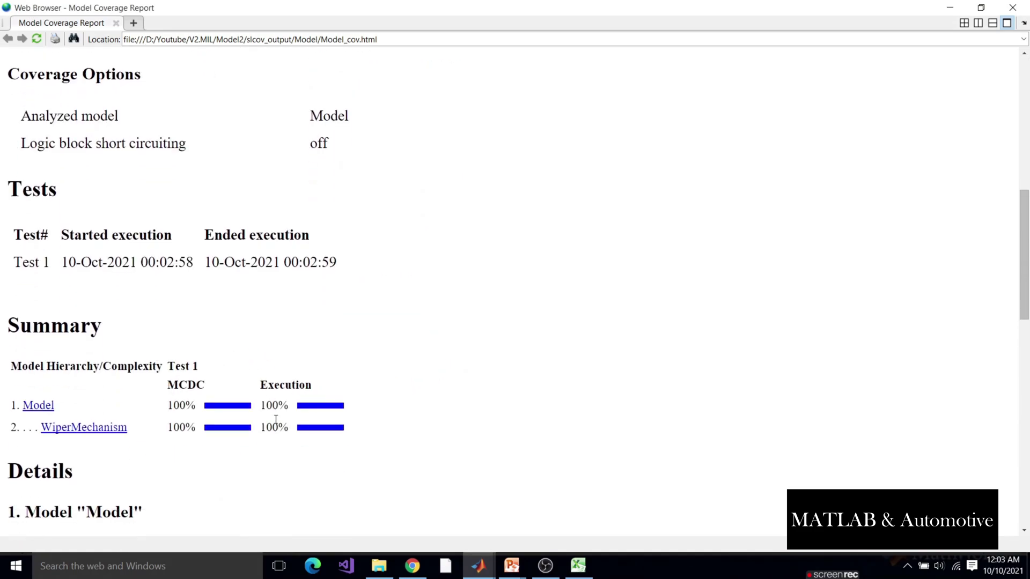
pyautogui.click(946, 7)
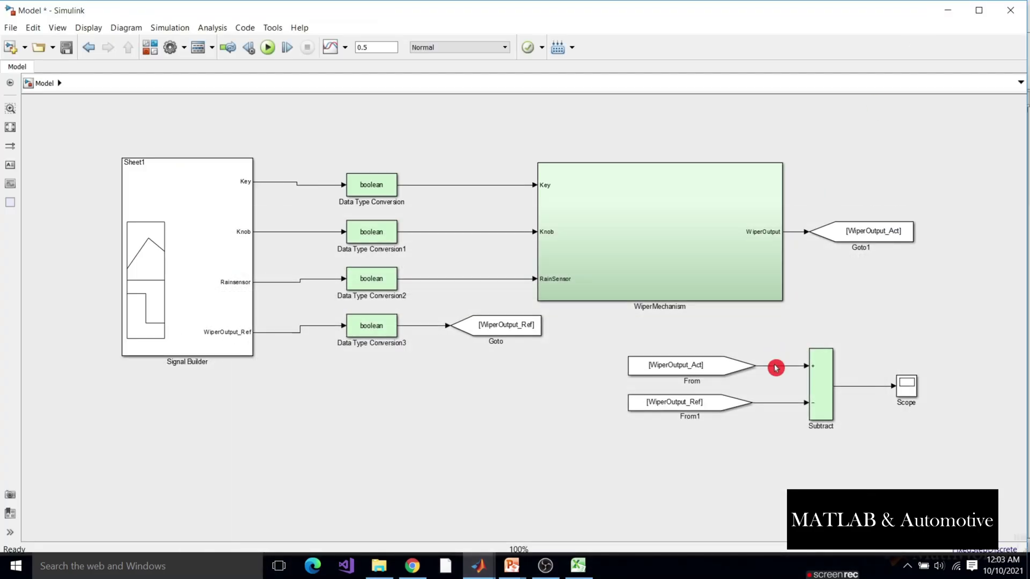
pyautogui.doubleClick(895, 385)
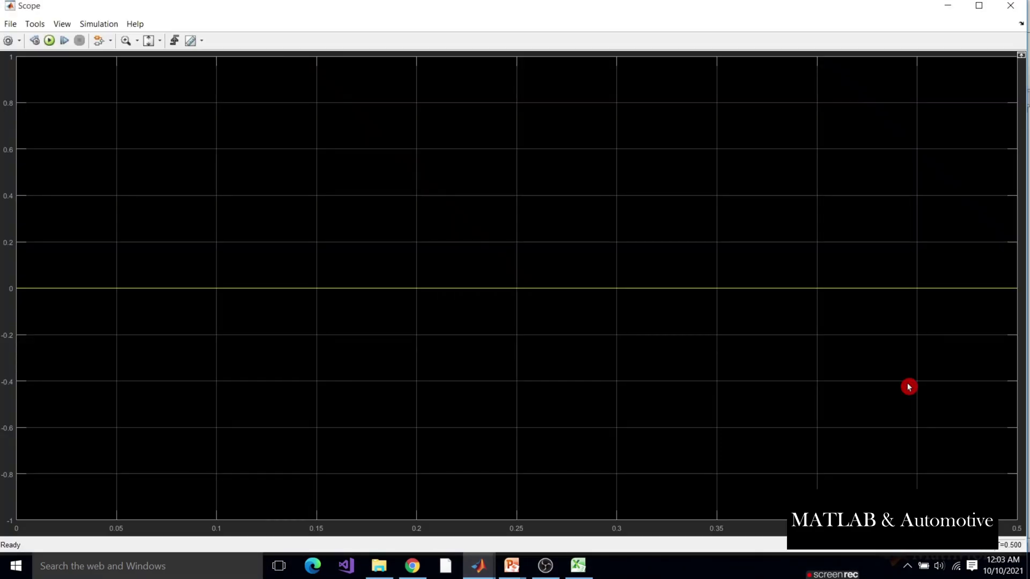
pyautogui.click(1010, 5)
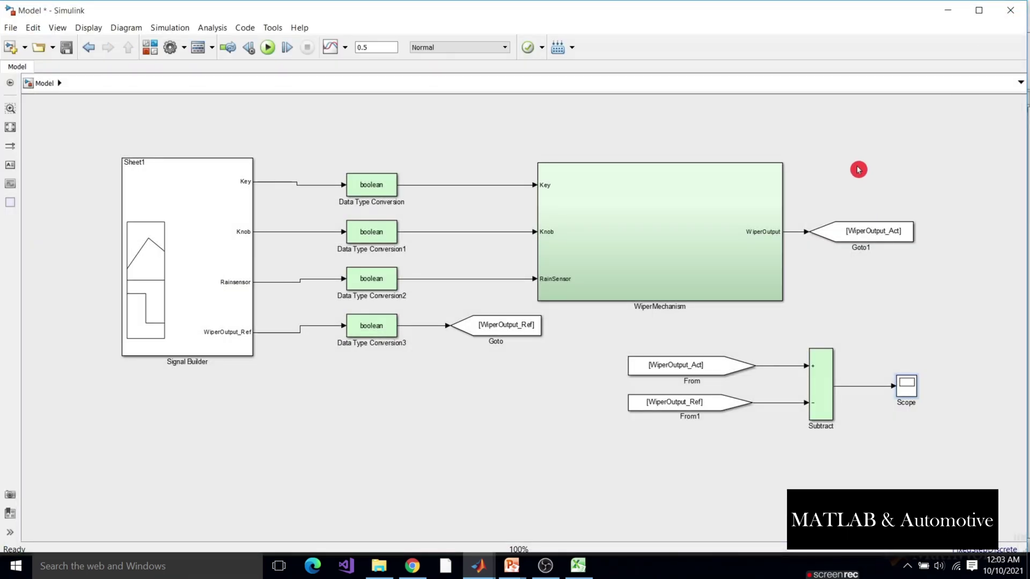